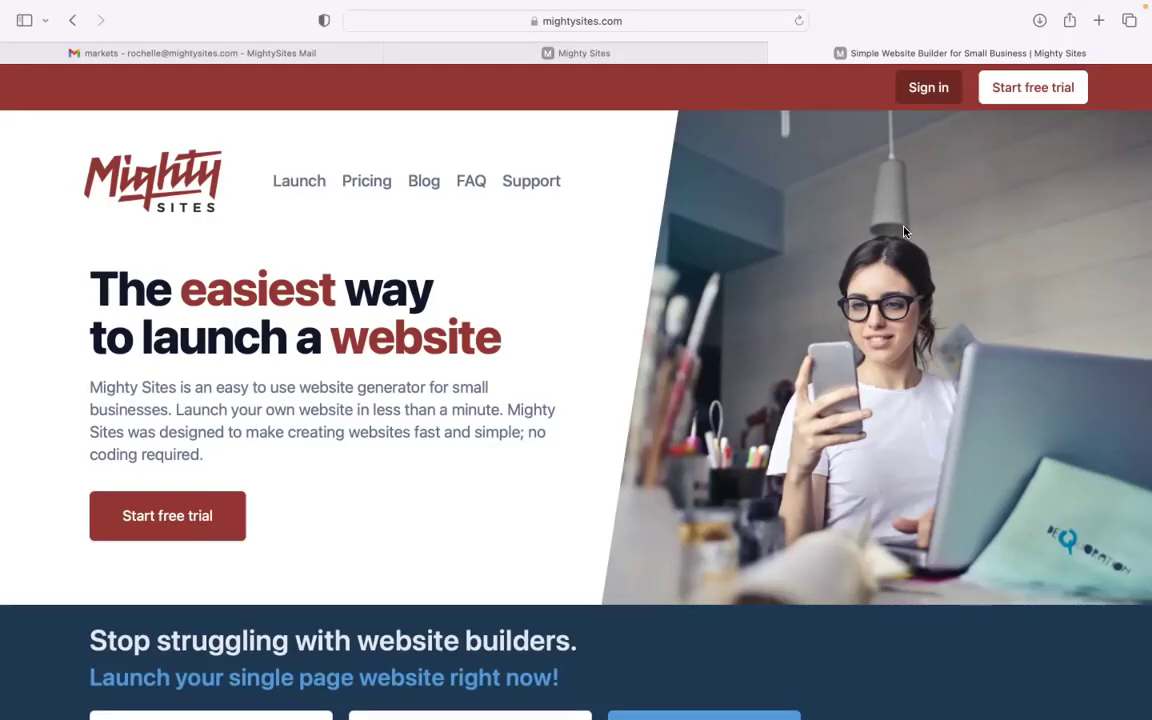
Browse down the mightysites.com homepage, then switch to the Mighty Sites builder tab
scroll(576, 330, "down", 1)
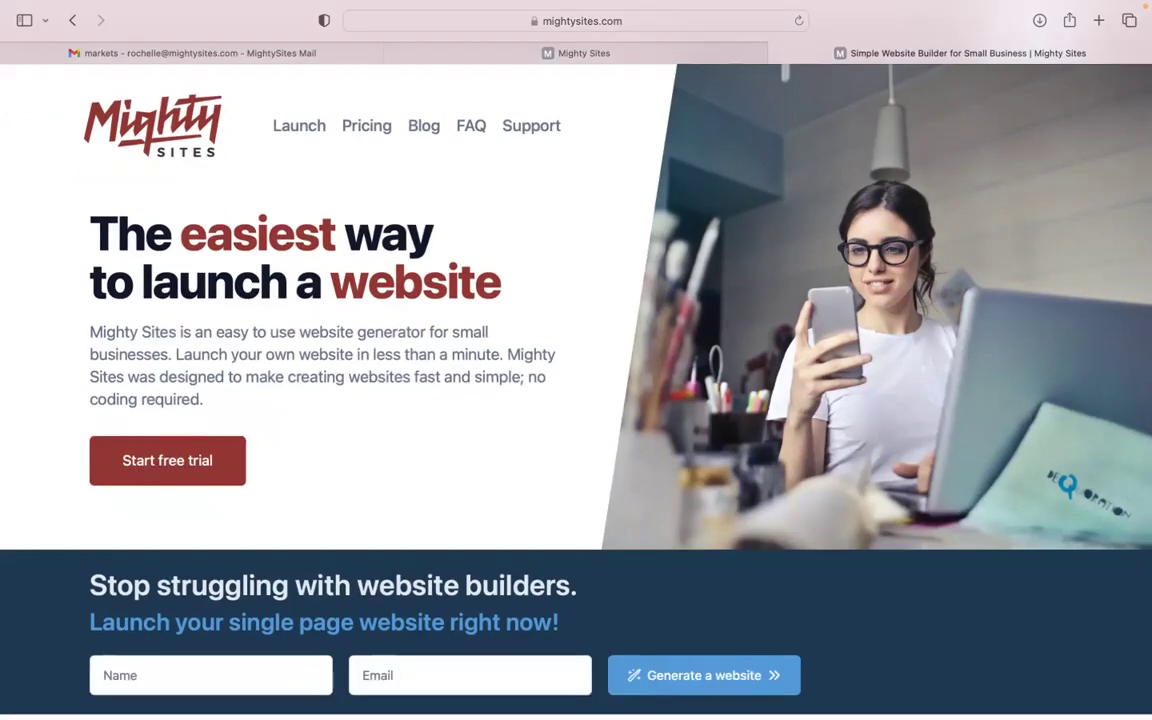
scroll(576, 330, "down", 1)
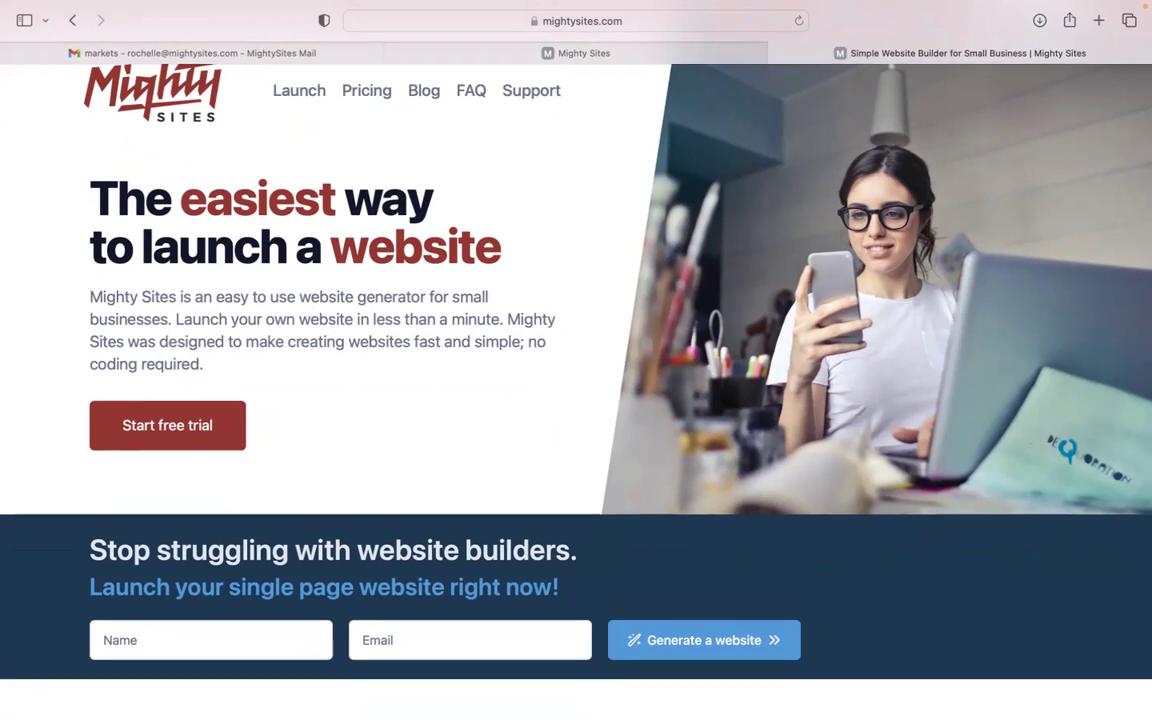
scroll(576, 390, "down", 3)
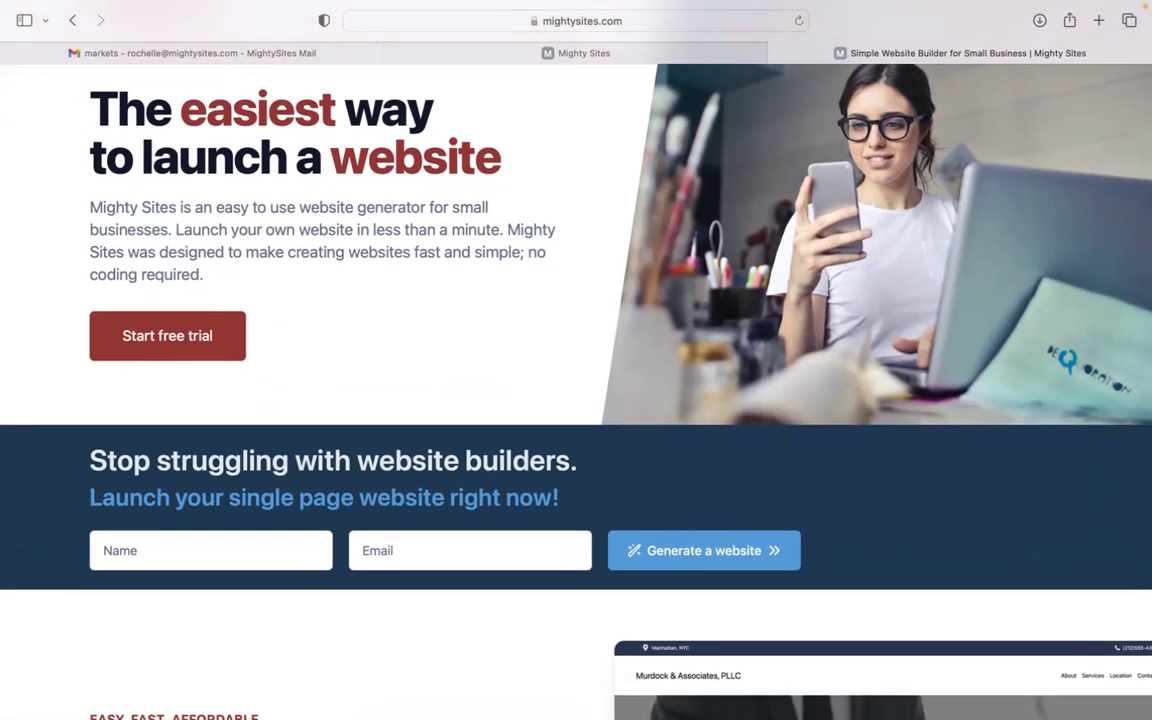
scroll(576, 390, "down", 4)
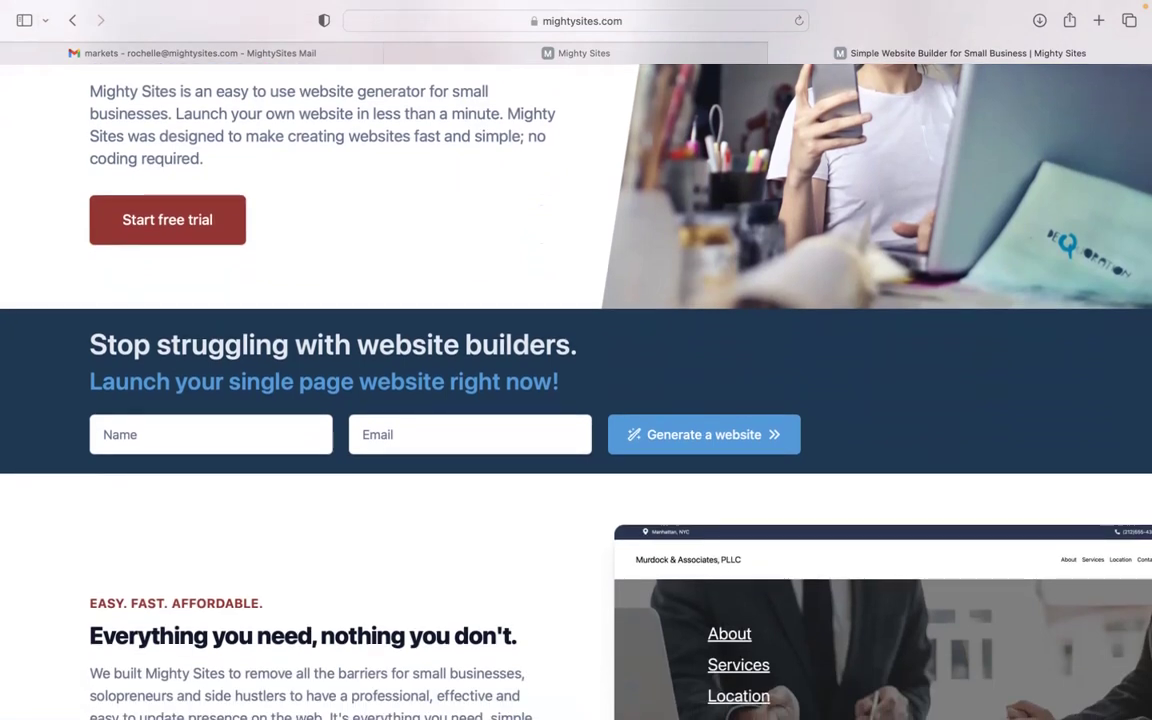
scroll(576, 390, "down", 3)
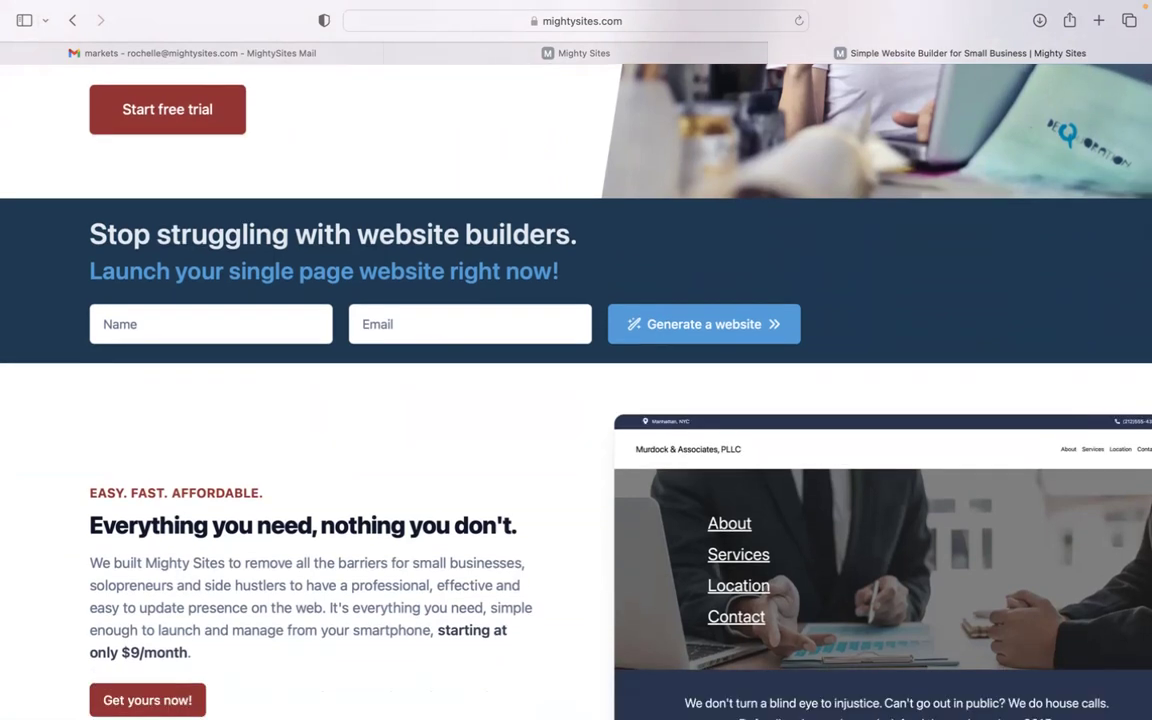
scroll(576, 390, "down", 2)
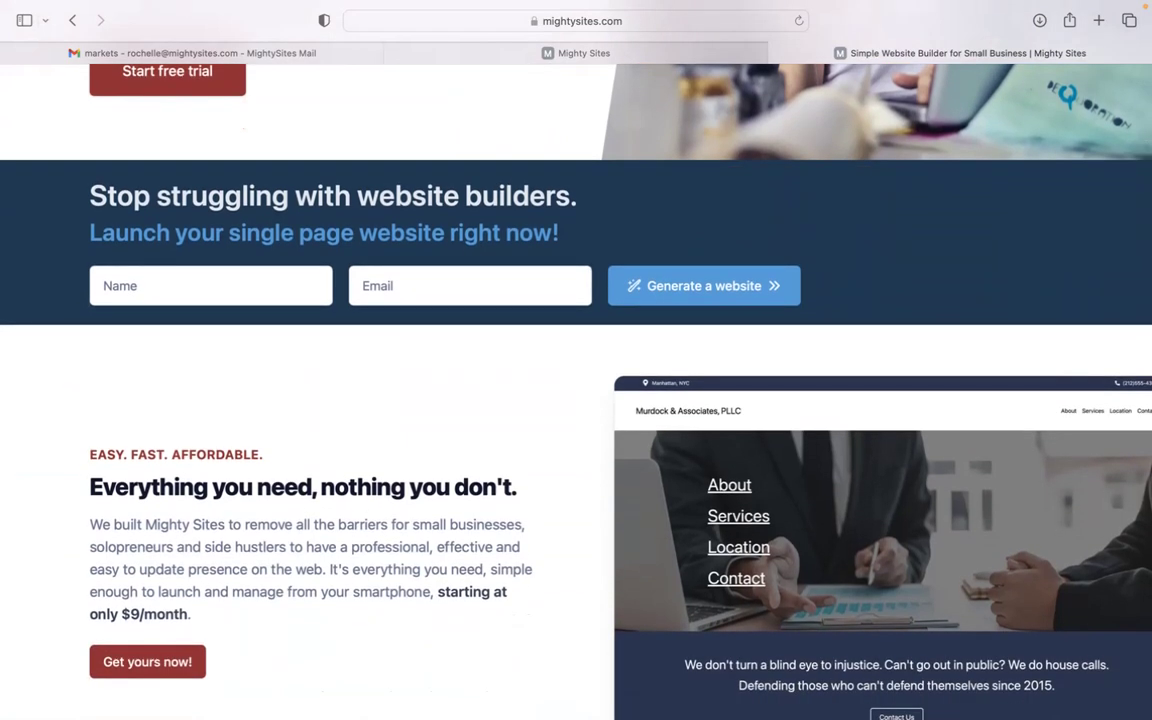
scroll(576, 390, "down", 3)
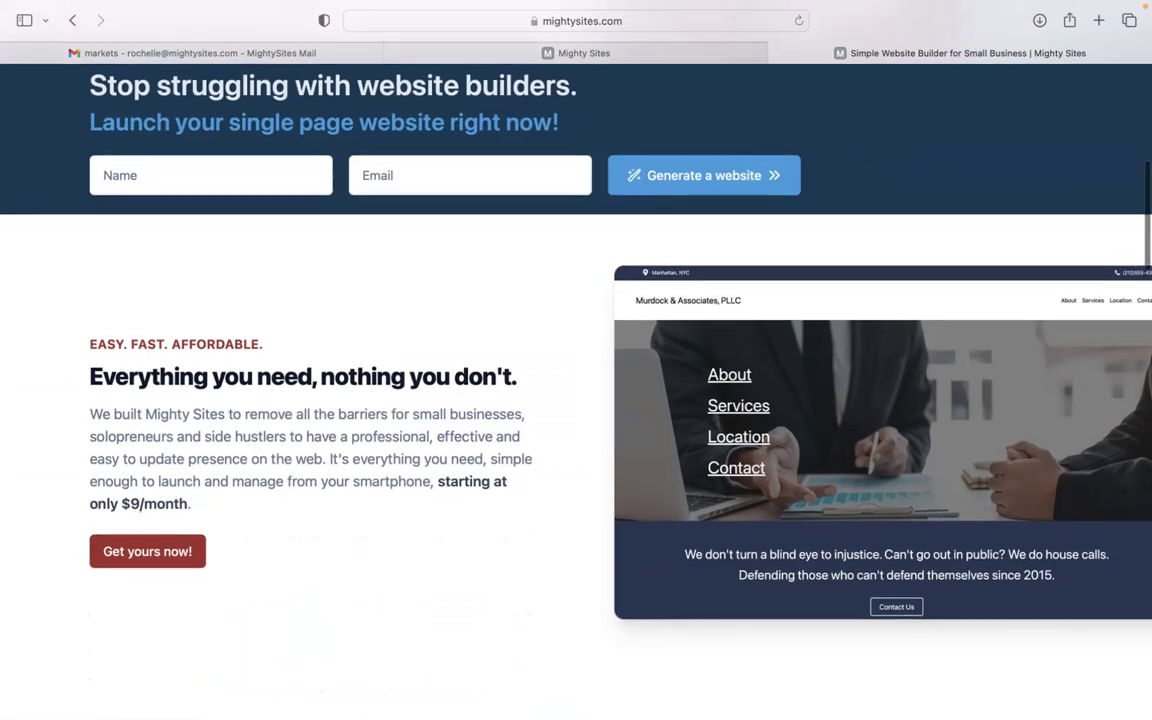
scroll(576, 390, "down", 3)
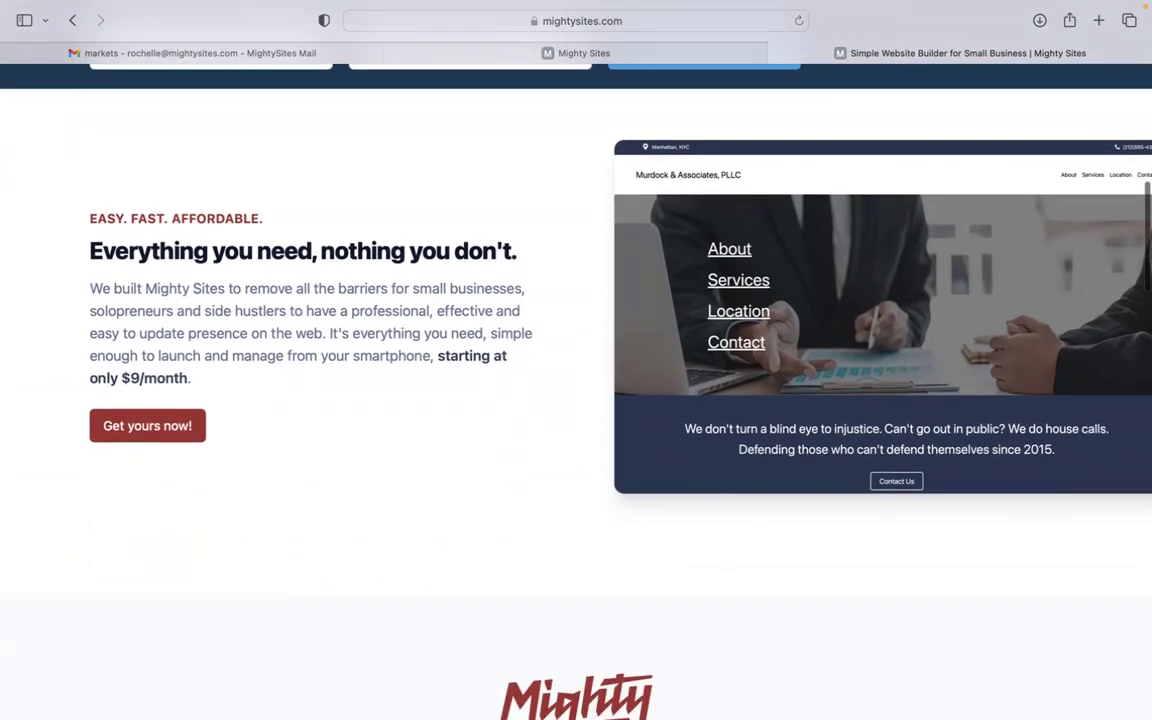
scroll(576, 390, "down", 3)
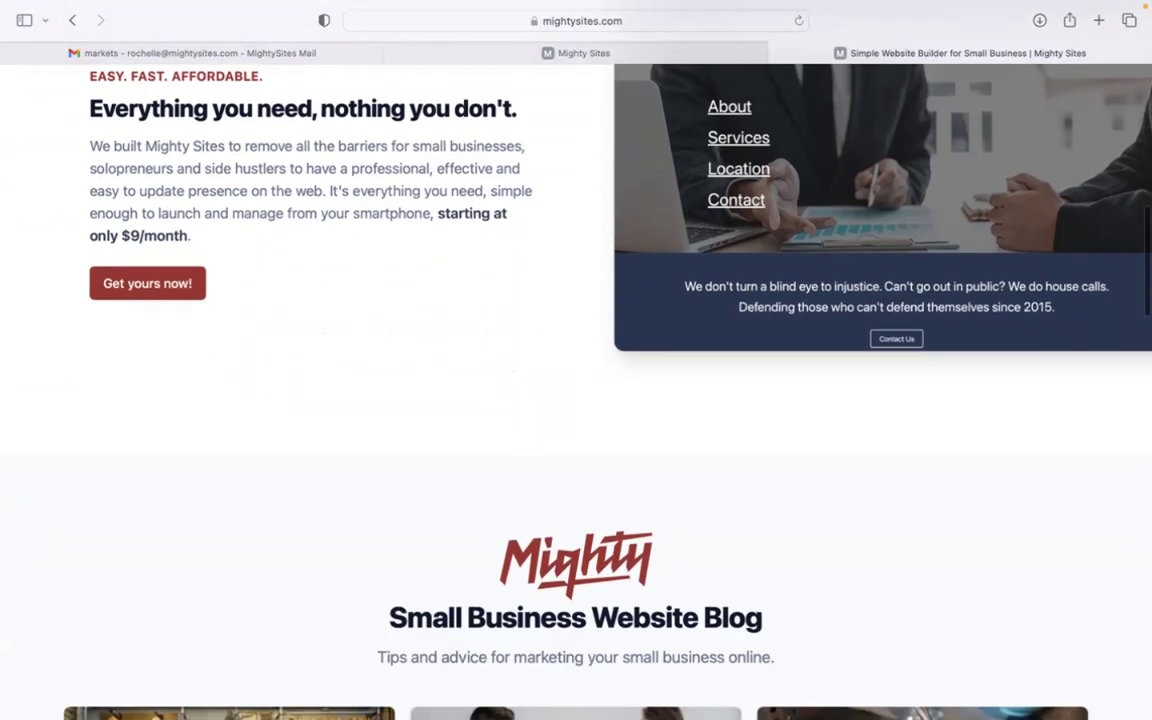
scroll(576, 390, "down", 4)
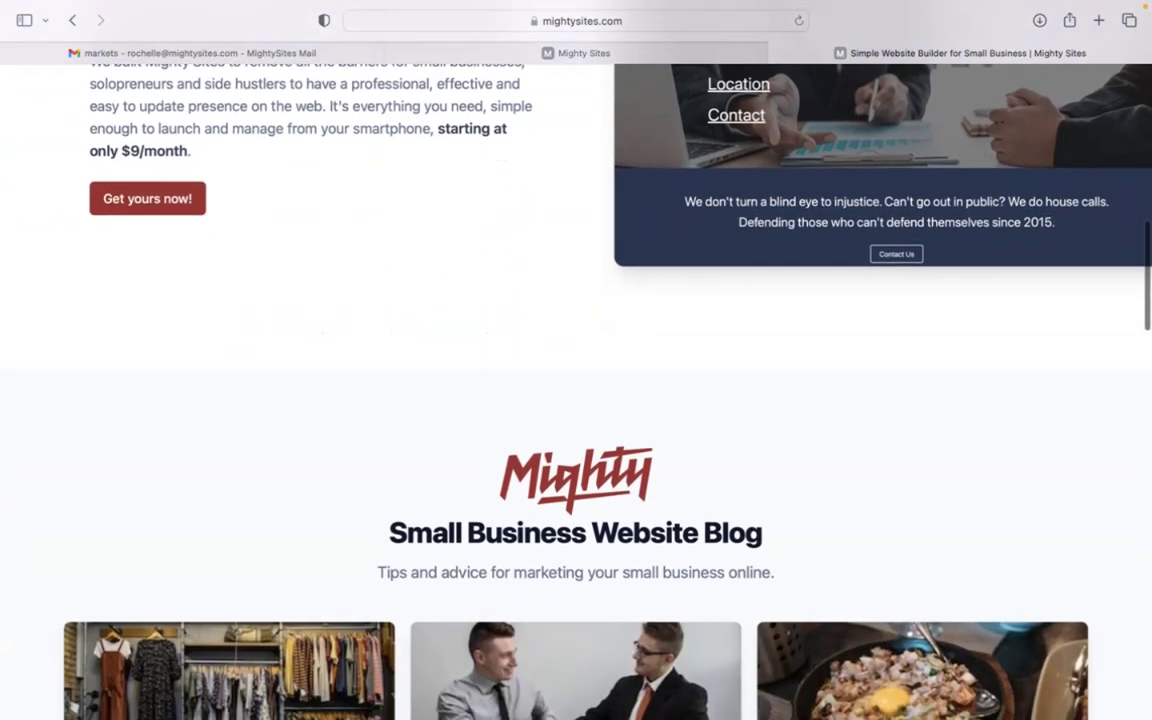
scroll(576, 390, "down", 5)
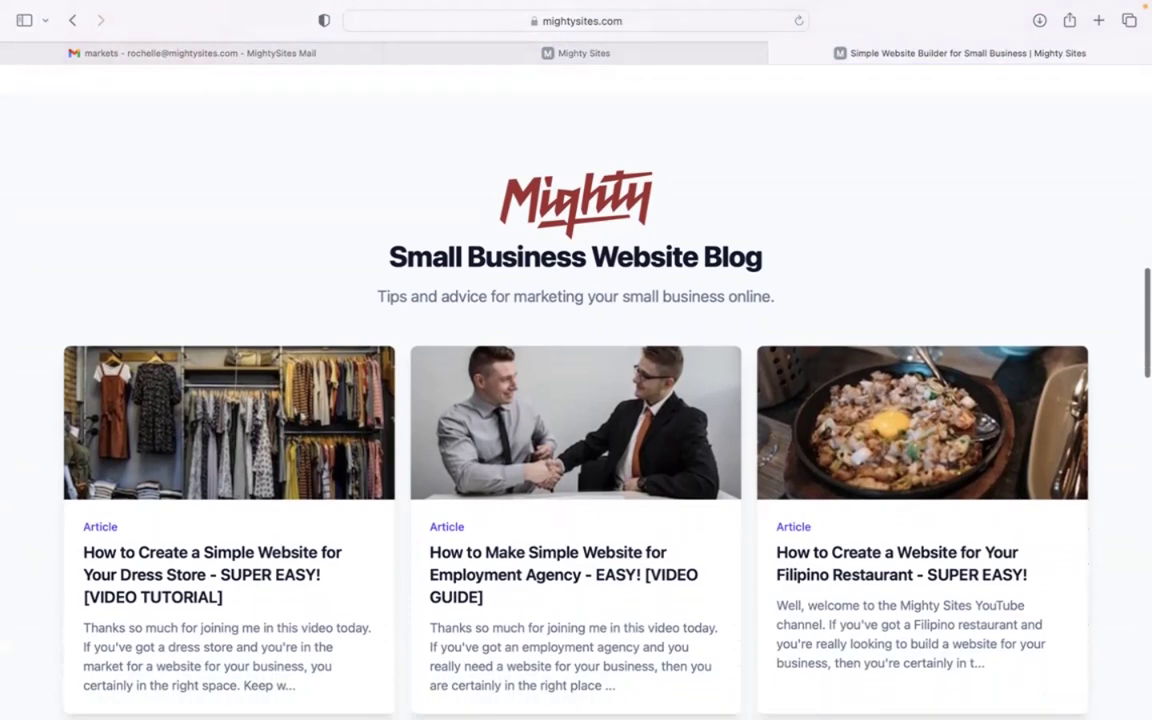
scroll(576, 390, "down", 7)
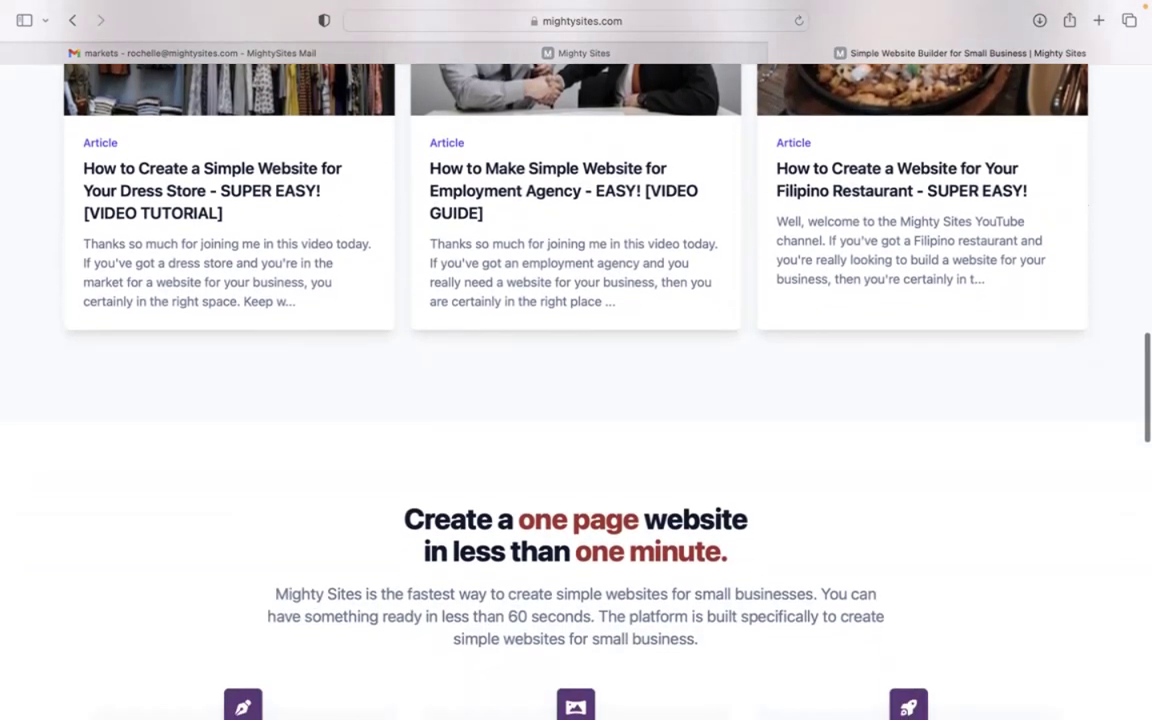
scroll(823, 221, "down", 3)
left_click(613, 52)
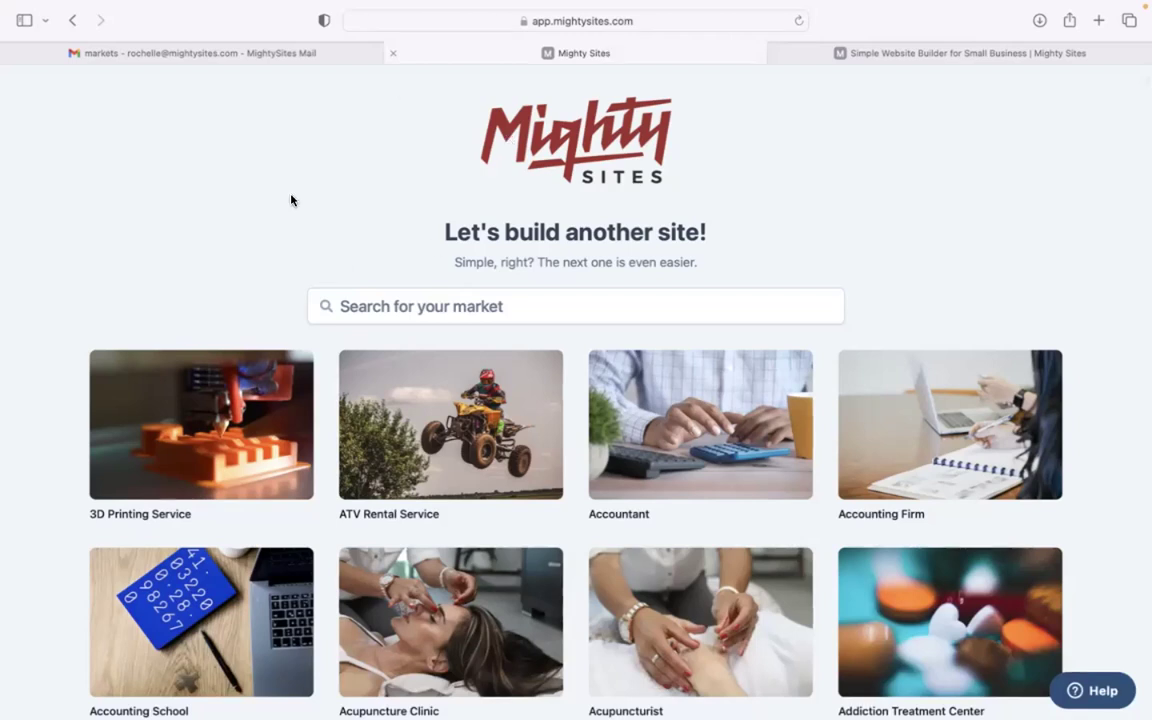
Search the markets for 'holiday' and pick Holiday Decorating Services
scroll(576, 390, "down", 8)
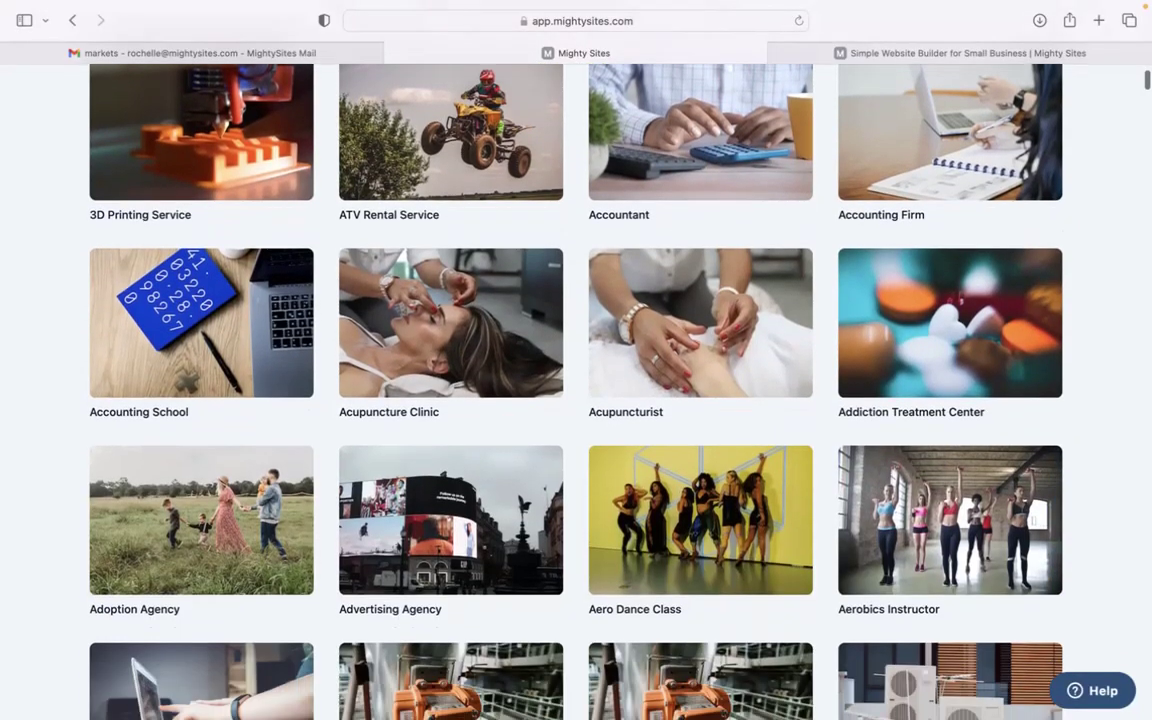
scroll(576, 390, "up", 6)
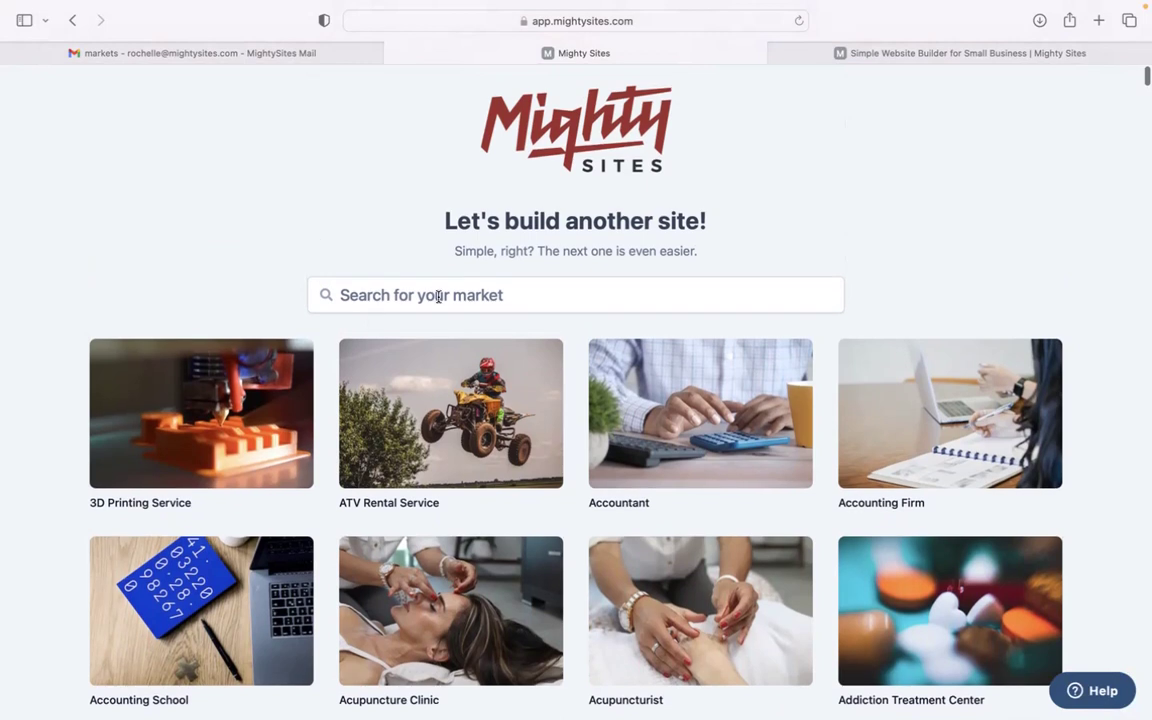
left_click(391, 293)
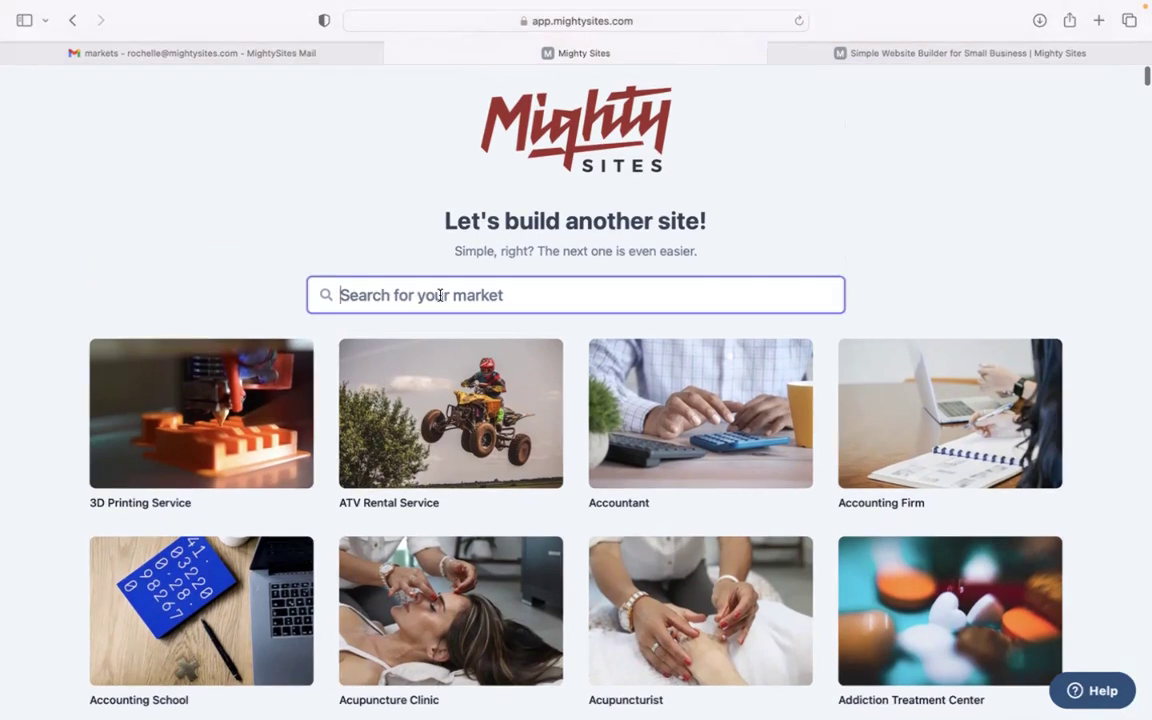
type("holiday")
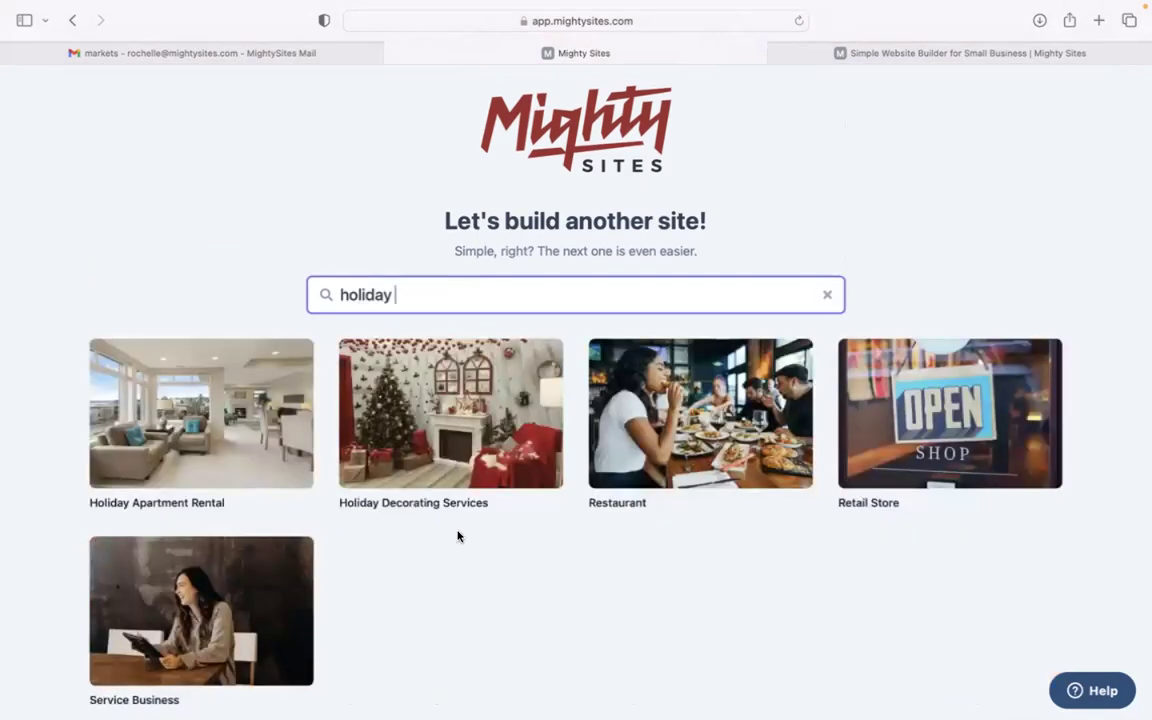
left_click(466, 405)
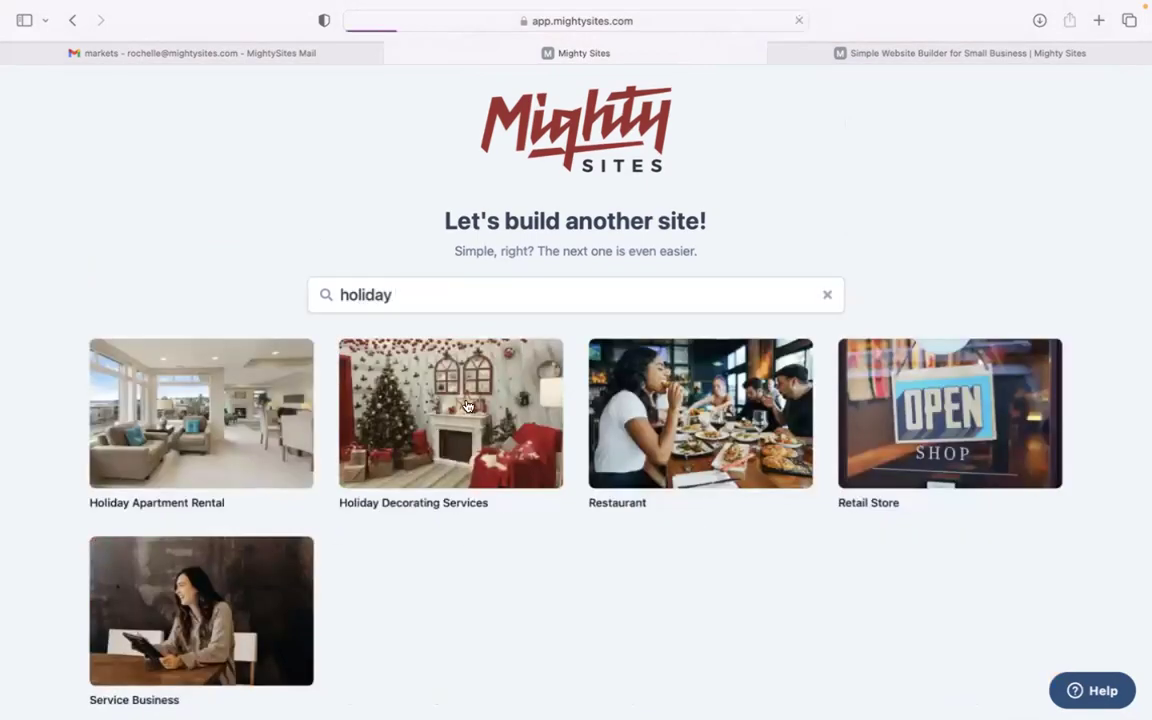
Enter 'Merry and Bright Decorating' as the company name
type("merry")
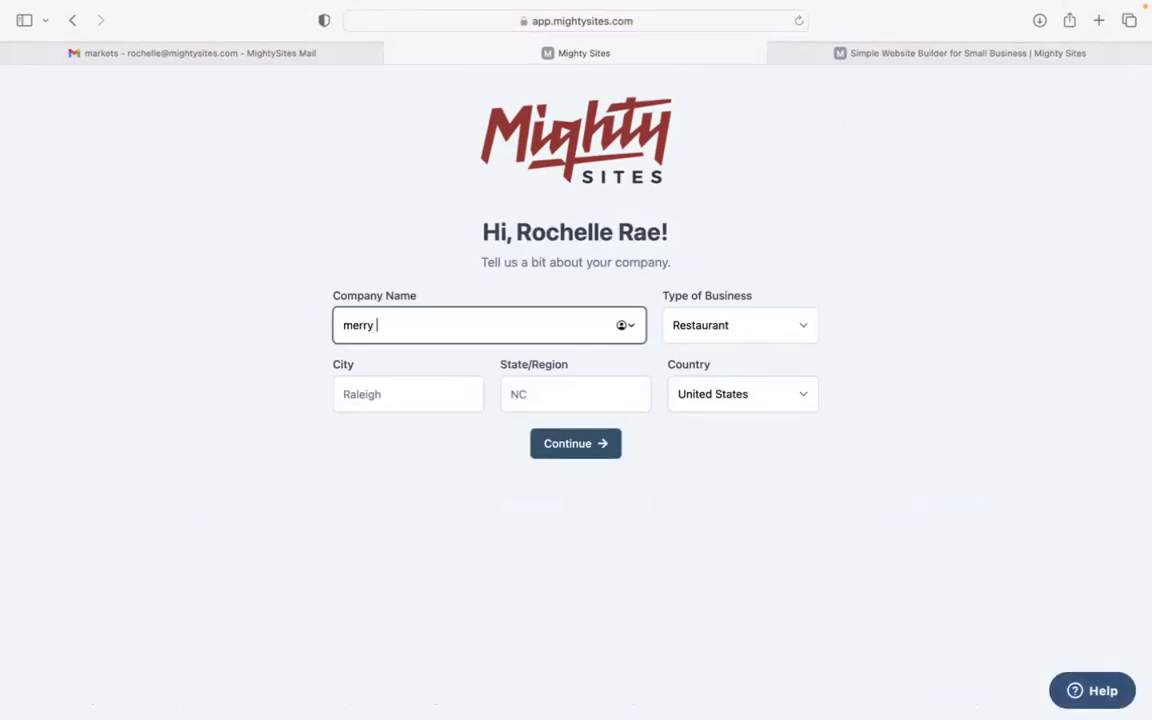
key("BackSpace")
key("BackSpace")
key("BackSpace")
key("BackSpace")
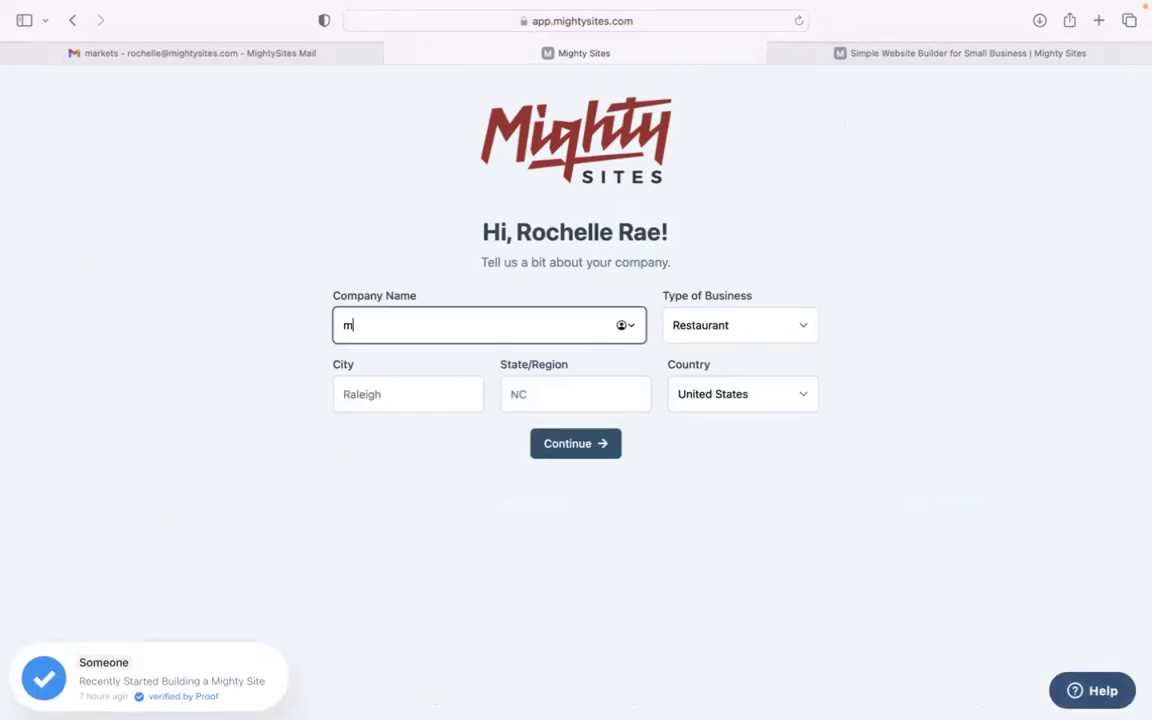
key("BackSpace")
type("Merry and Bright Deco")
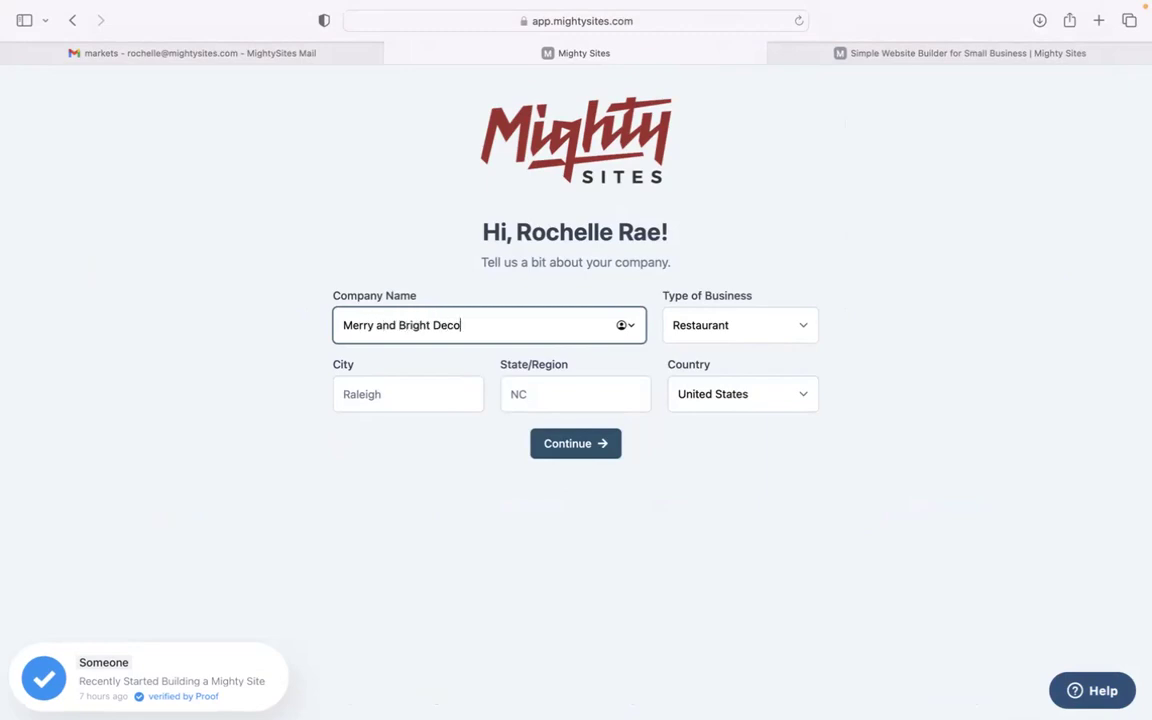
type("rating")
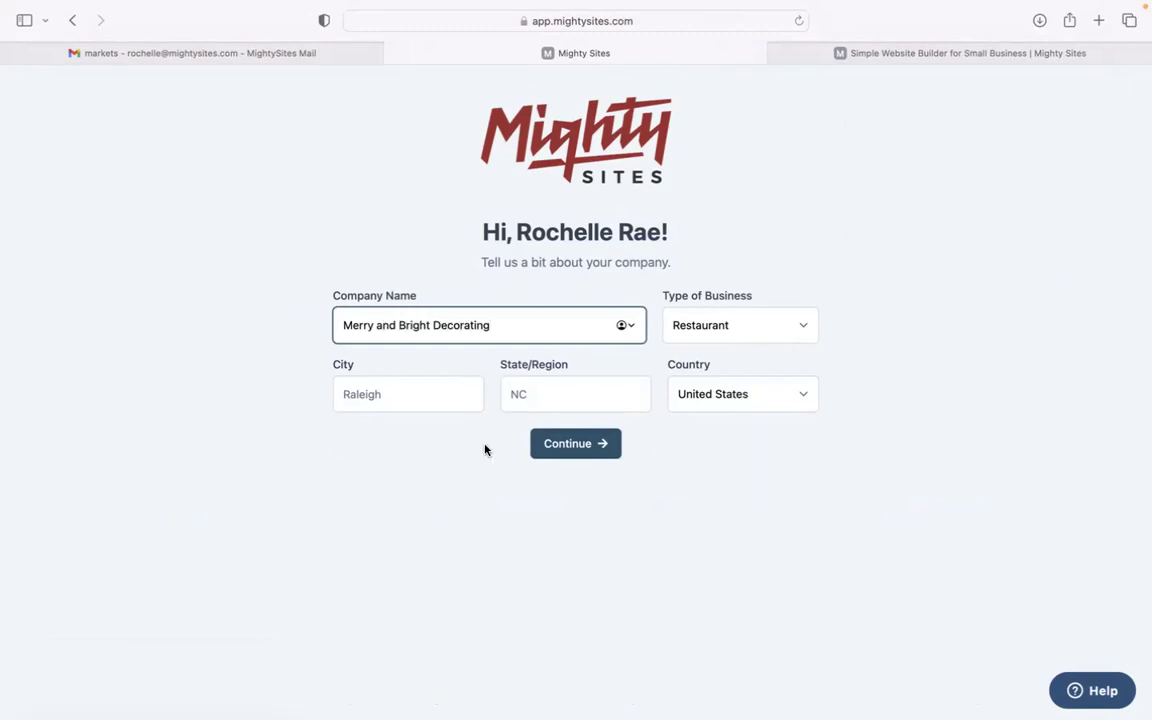
Set the city to Denver, state Colorado, business type Service, and submit the details
key("Tab")
type("denver")
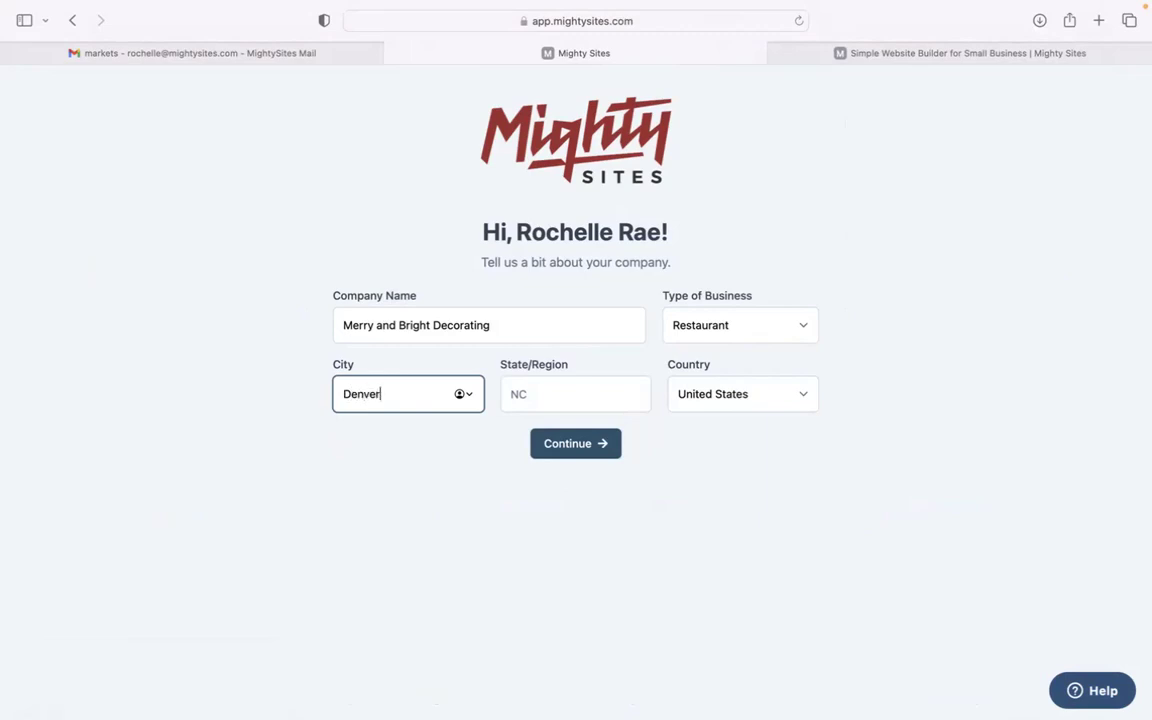
key("Tab")
type("Colorado")
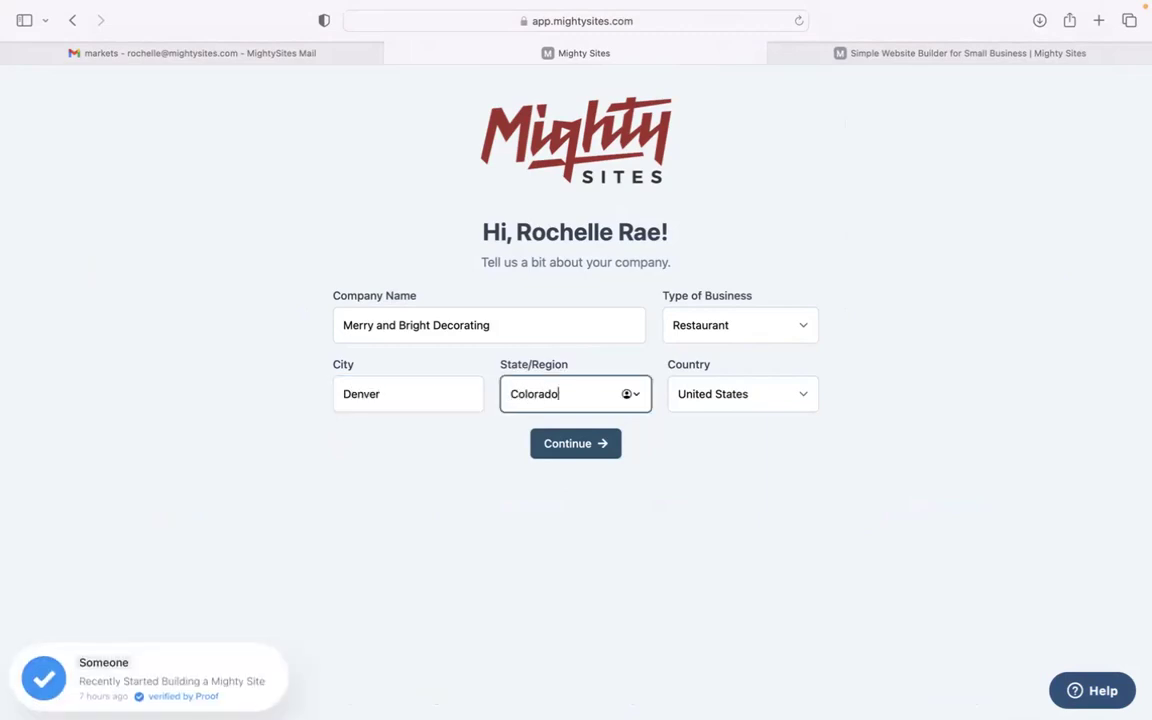
left_click(711, 350)
left_click(714, 332)
left_click(718, 352)
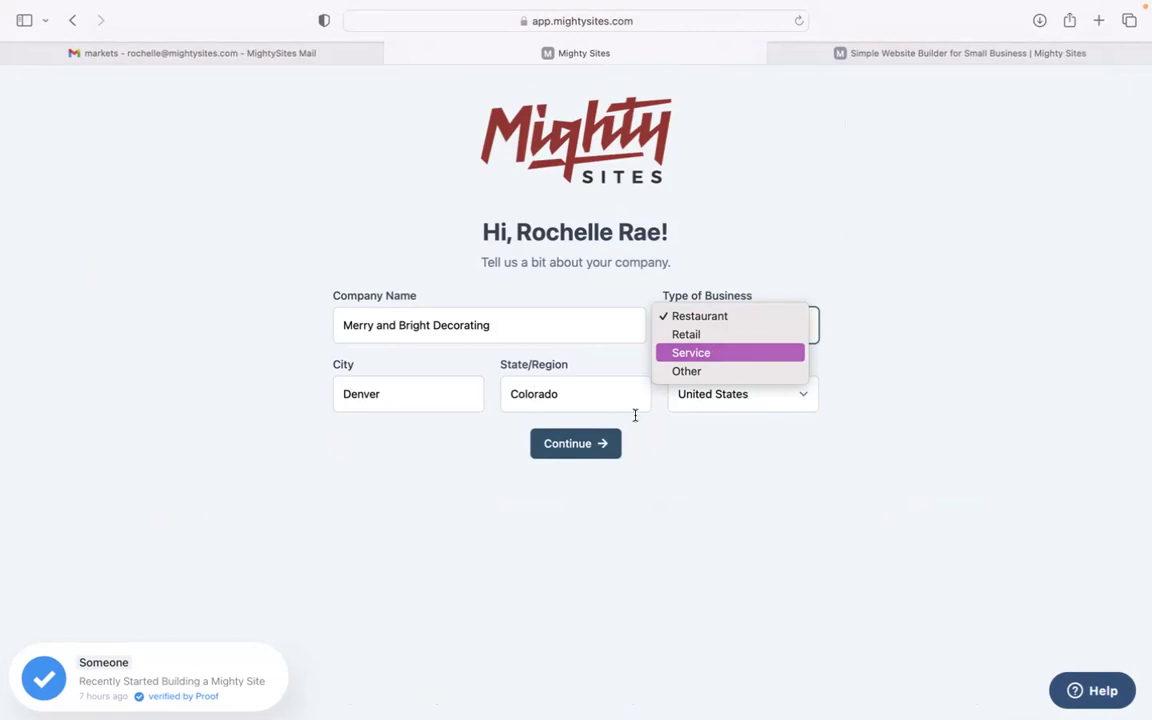
left_click(616, 444)
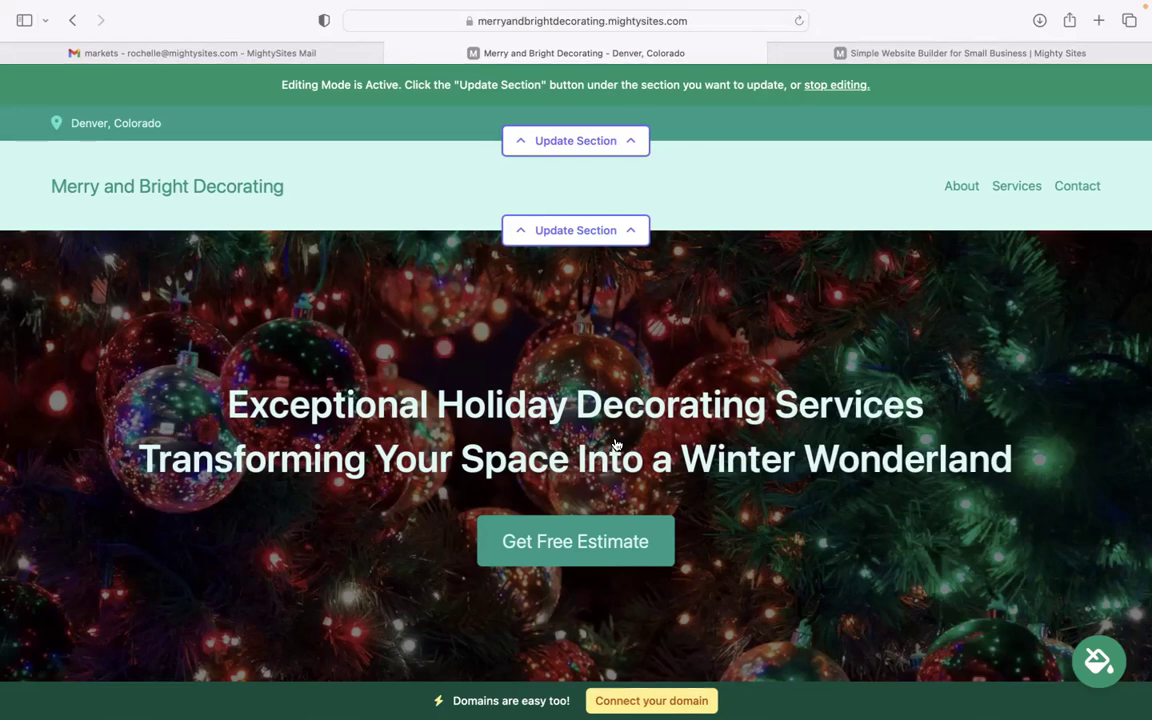
scroll(615, 444, "down", 10)
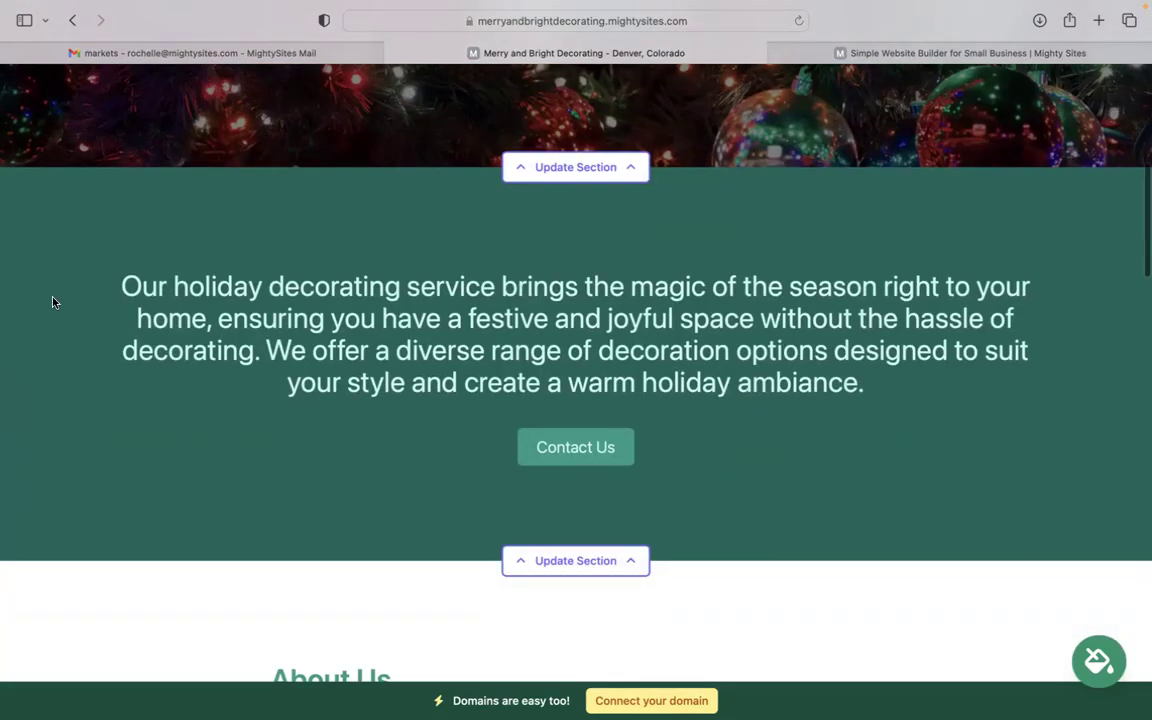
left_click_drag(121, 286, 612, 517)
left_click(574, 247)
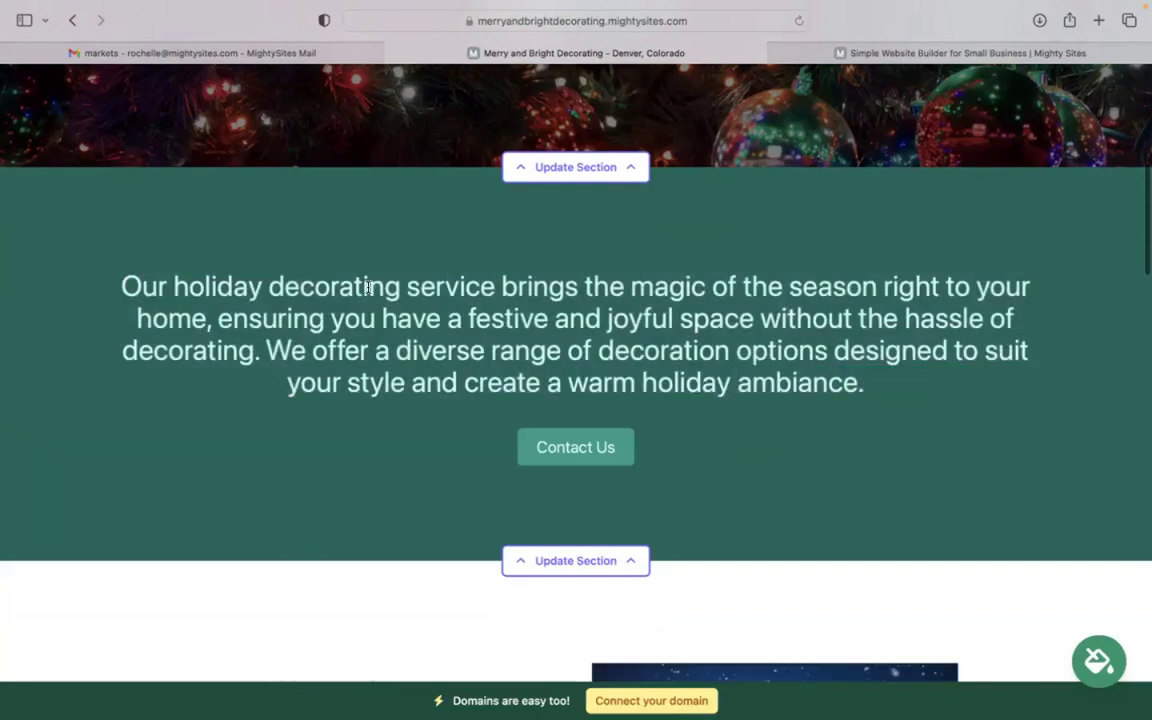
scroll(574, 247, "down", 8)
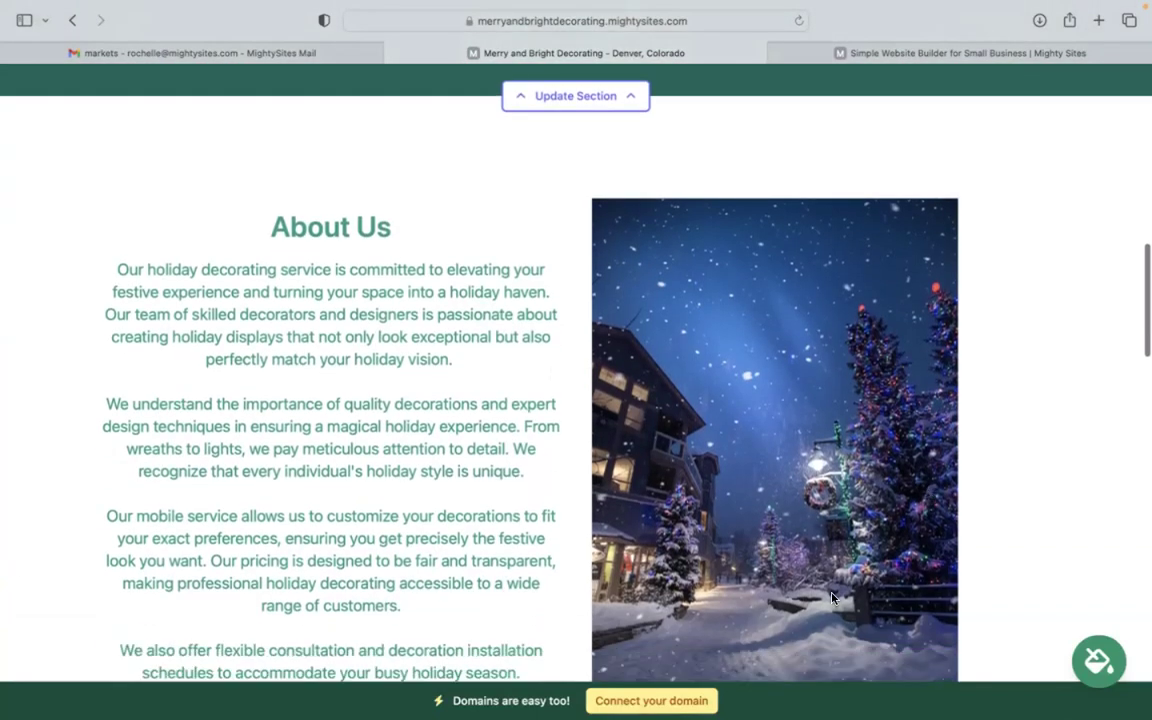
scroll(868, 488, "down", 2)
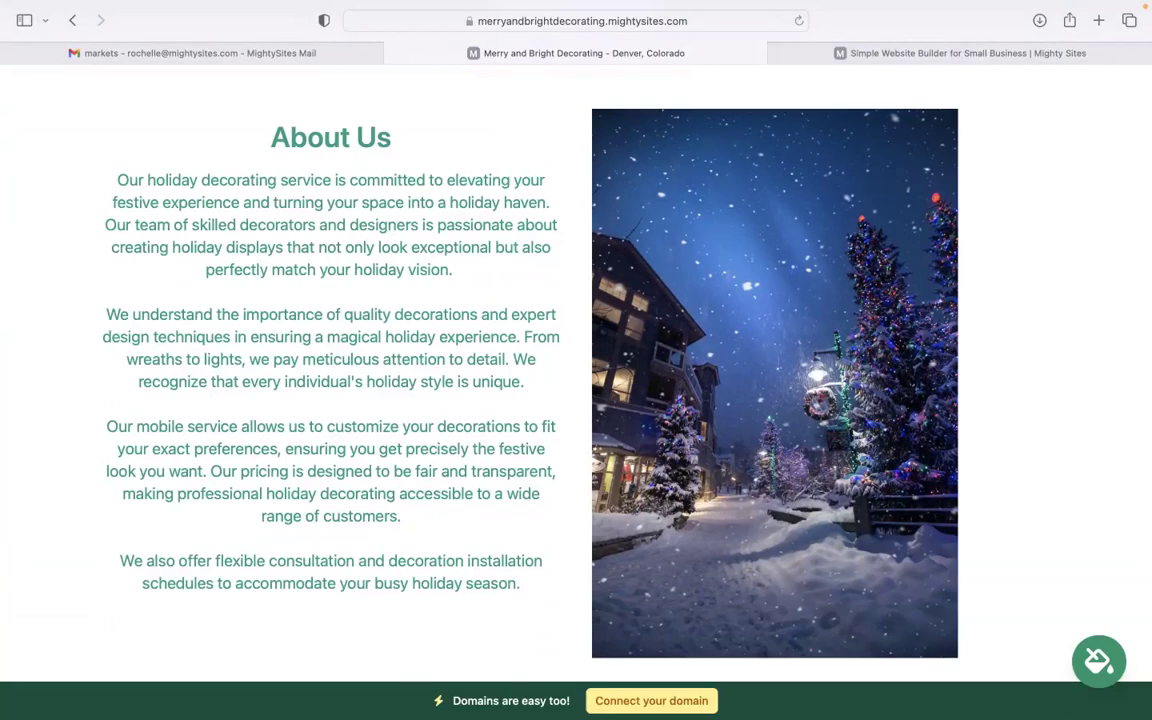
scroll(419, 414, "down", 10)
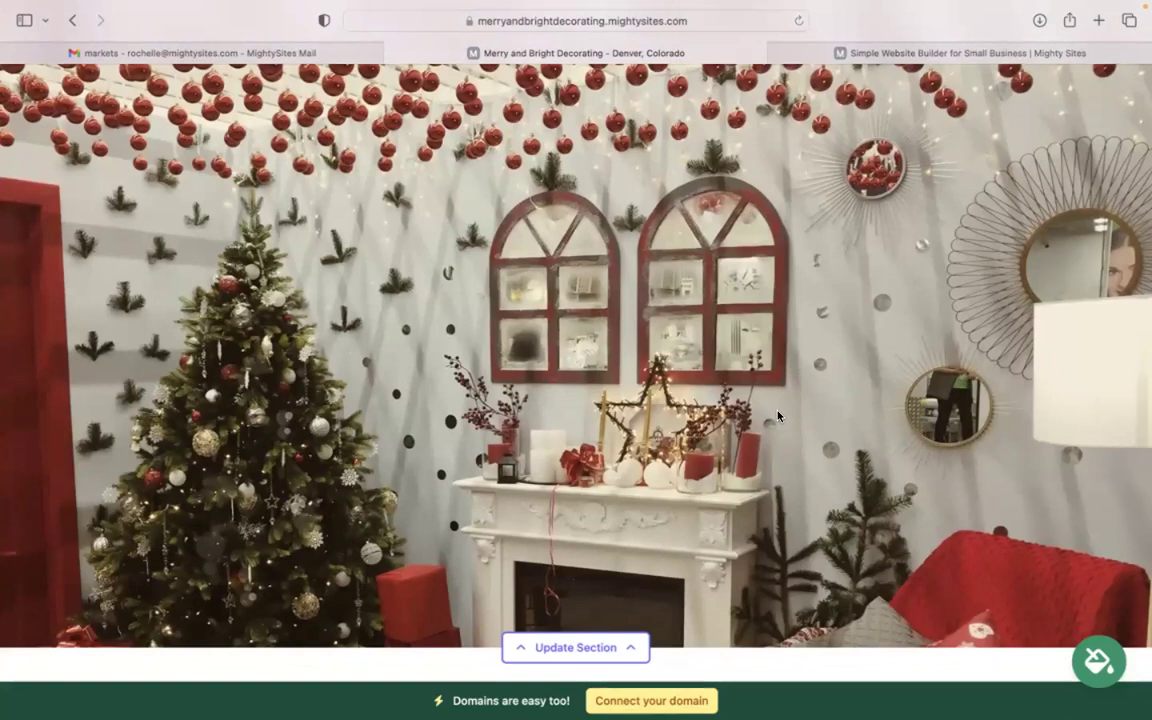
scroll(778, 418, "down", 7)
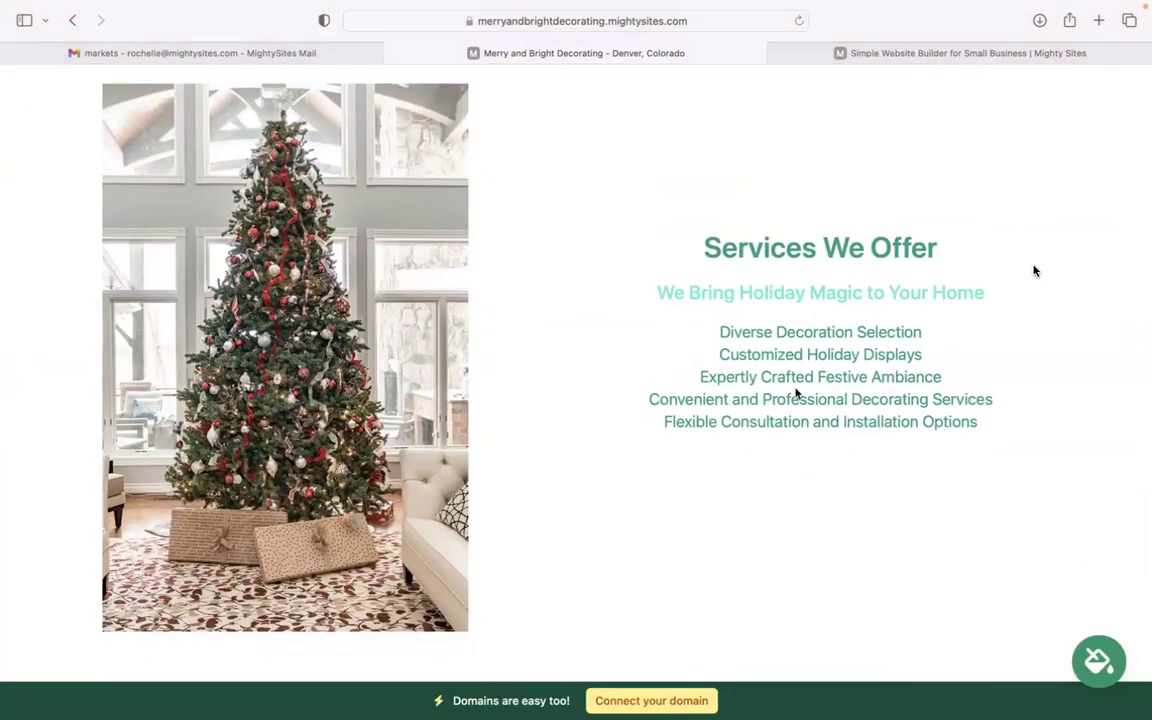
left_click_drag(681, 314, 990, 421)
left_click(790, 492)
scroll(790, 492, "down", 5)
scroll(576, 400, "down", 4)
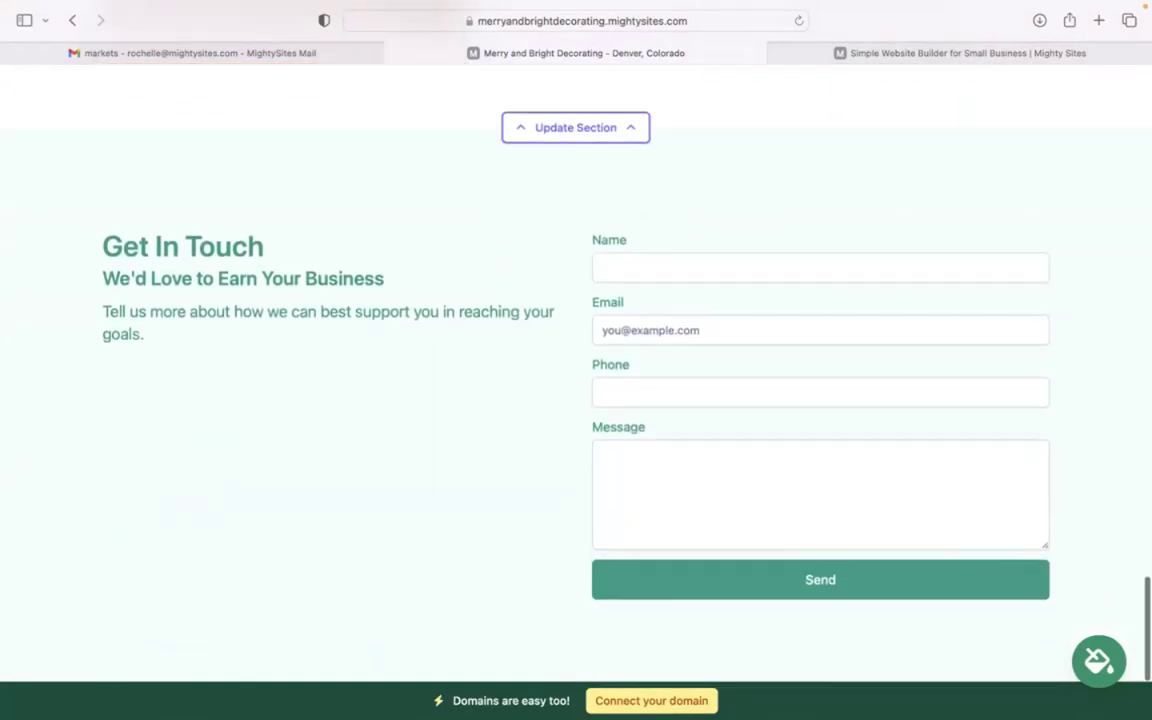
scroll(576, 400, "up", 5)
scroll(576, 370, "up", 10)
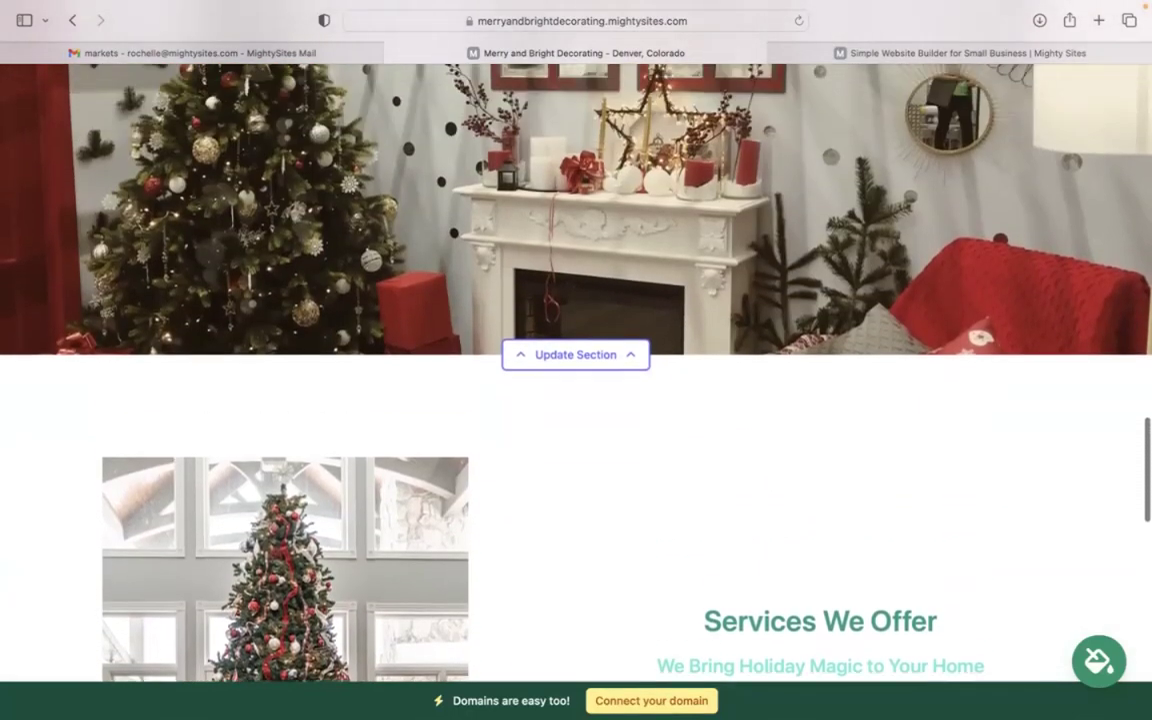
scroll(576, 370, "up", 4)
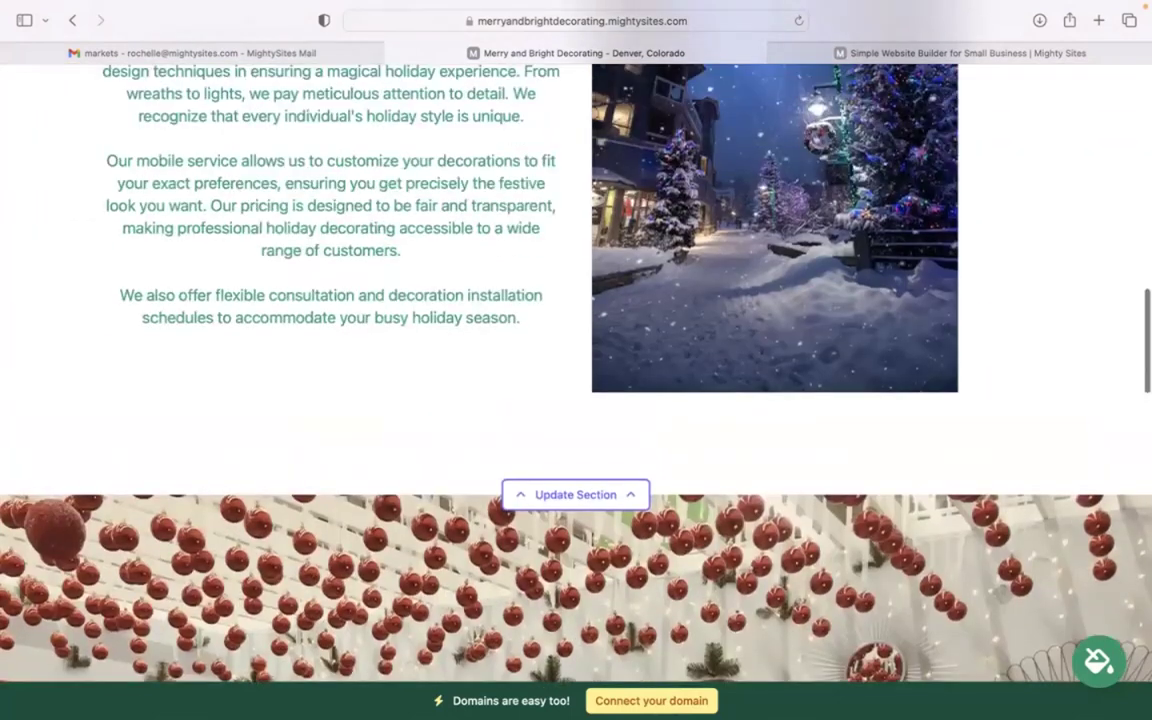
scroll(576, 370, "up", 3)
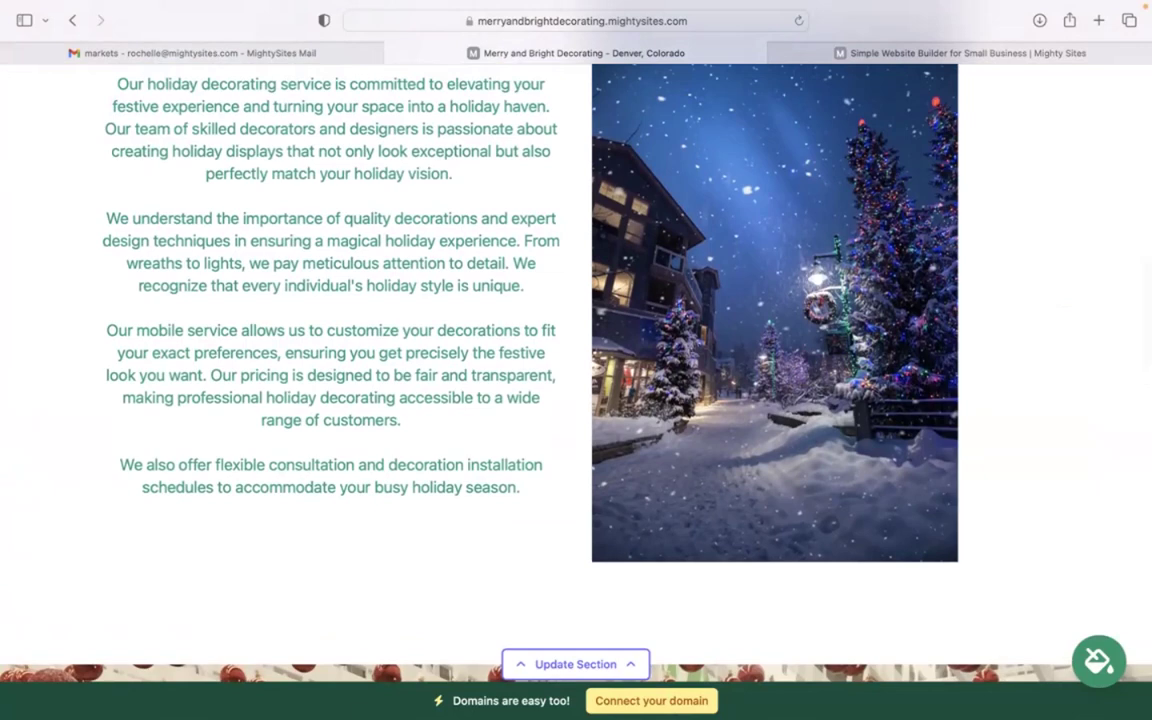
scroll(576, 370, "up", 10)
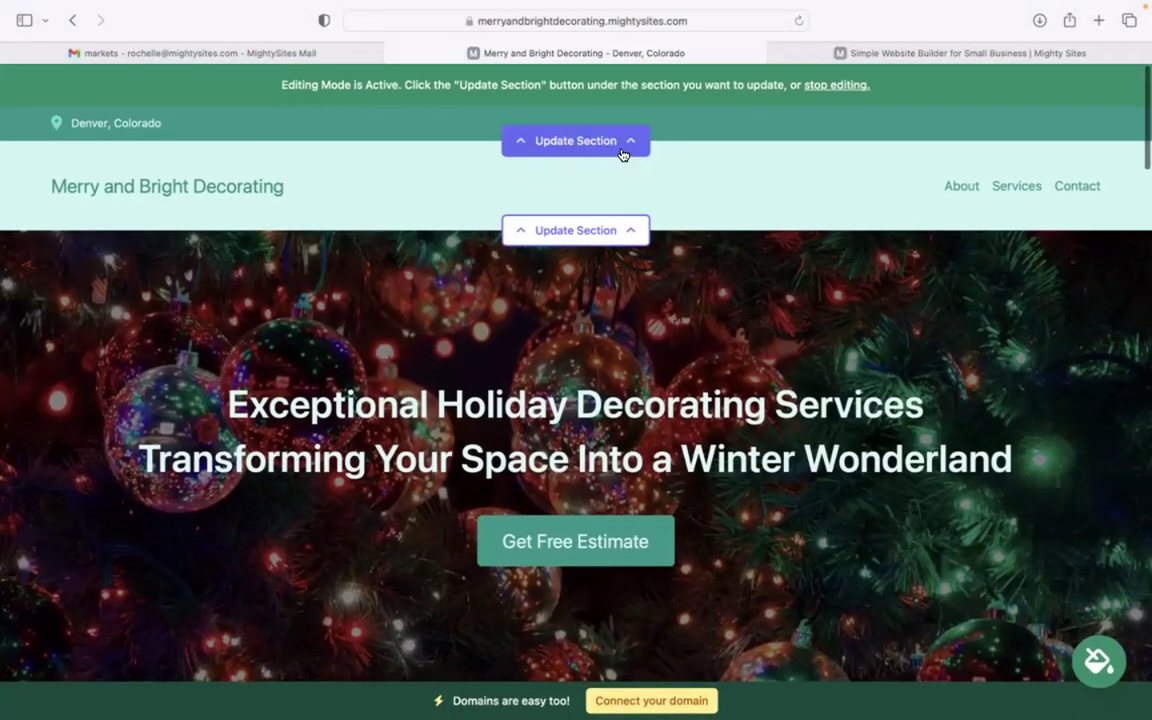
Enter the organization email and set it to show on the site
left_click(612, 145)
left_click(568, 258)
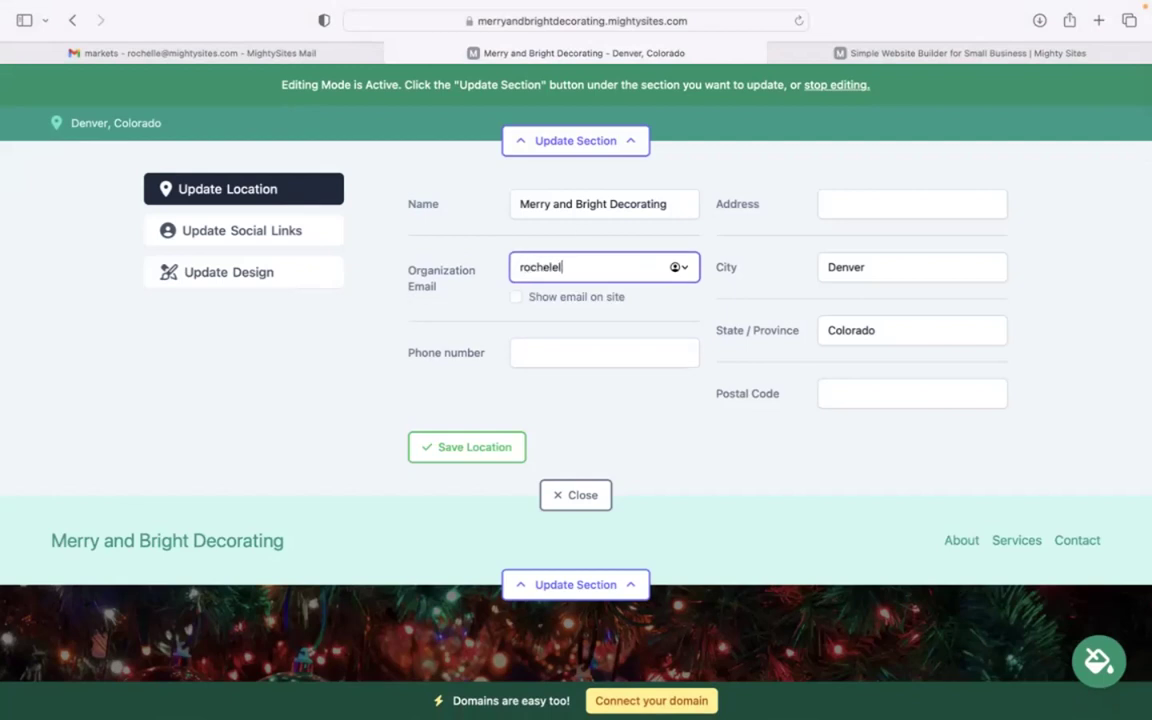
left_click(515, 298)
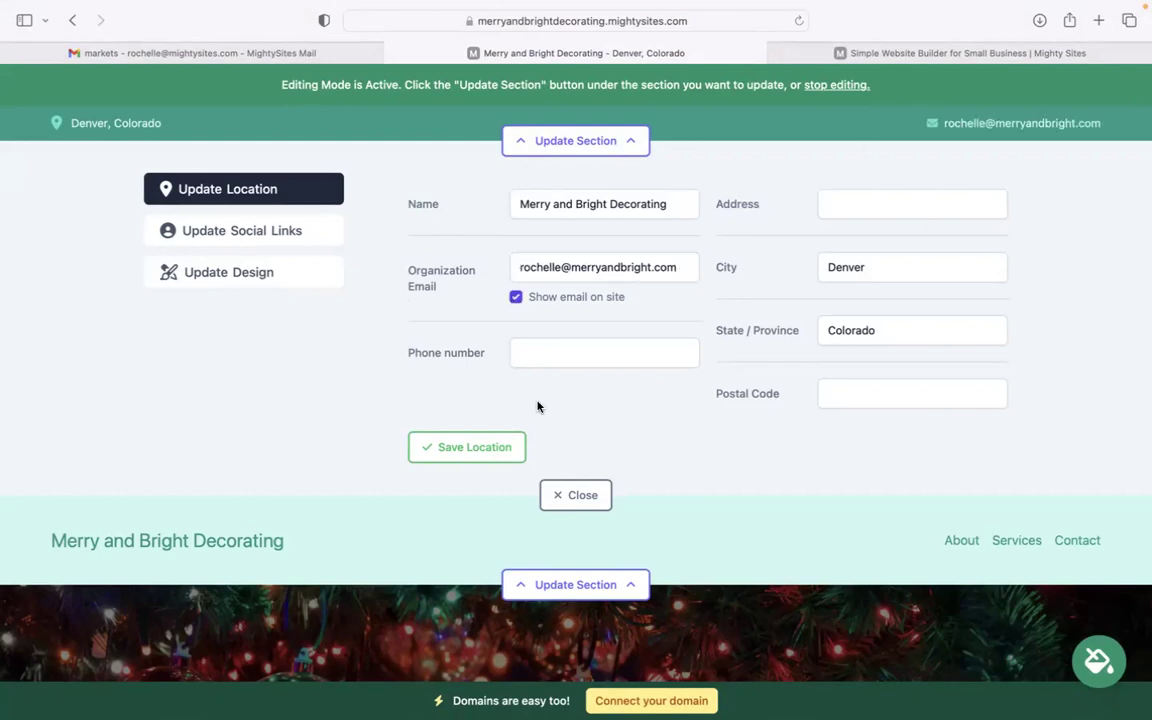
Add the business phone number, street address and postal code, and save the location
left_click(573, 357)
type("474-39393")
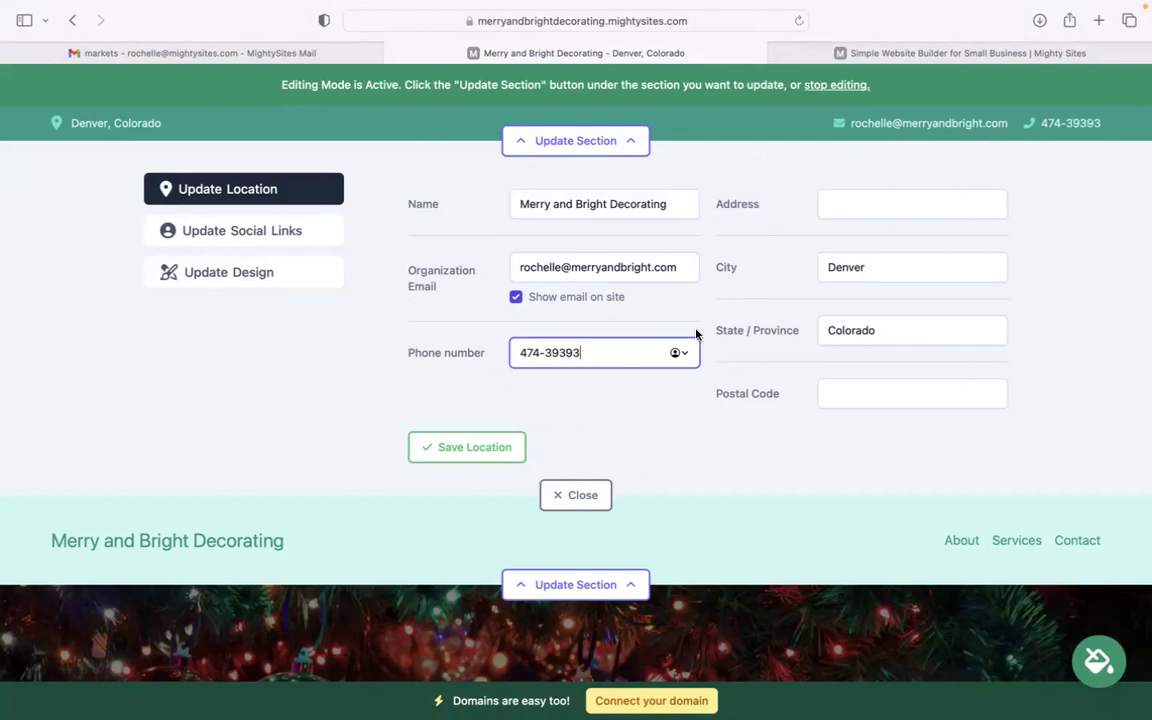
left_click(926, 201)
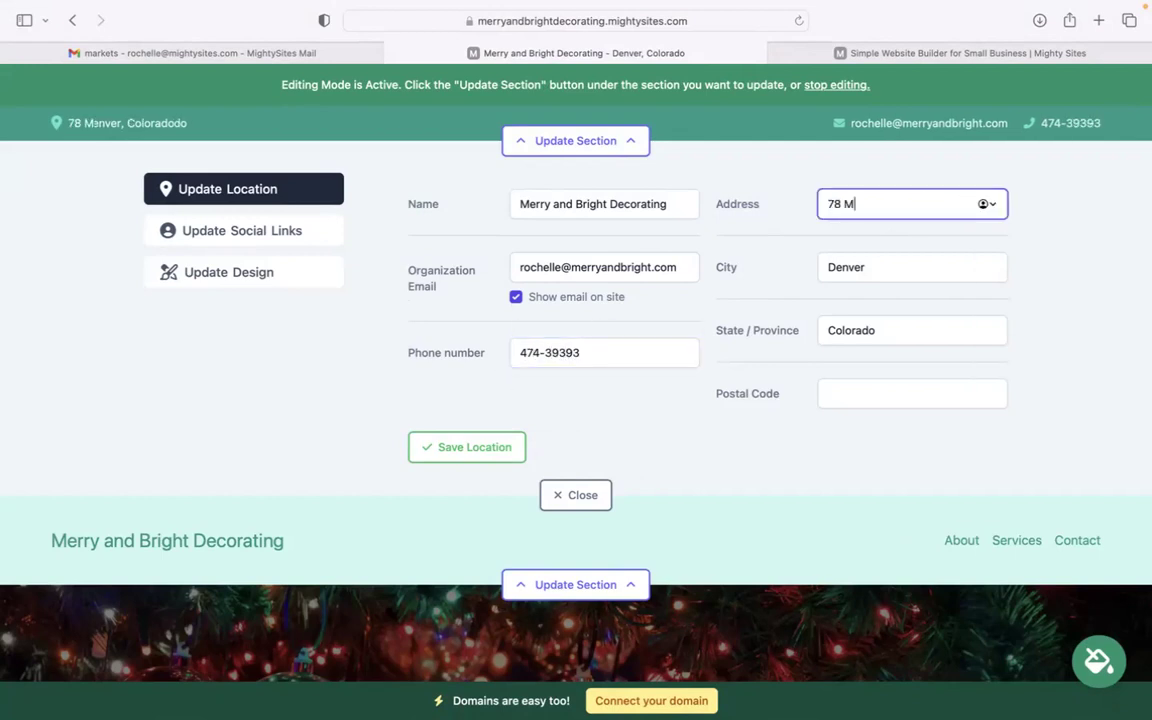
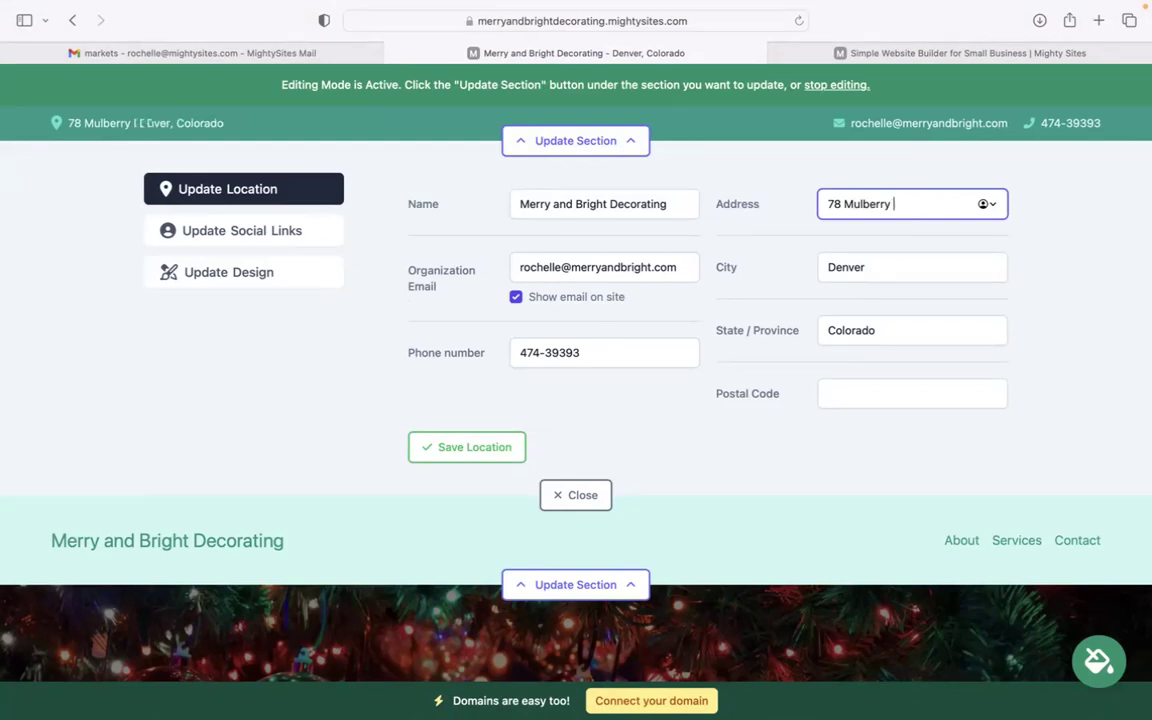
left_click(856, 393)
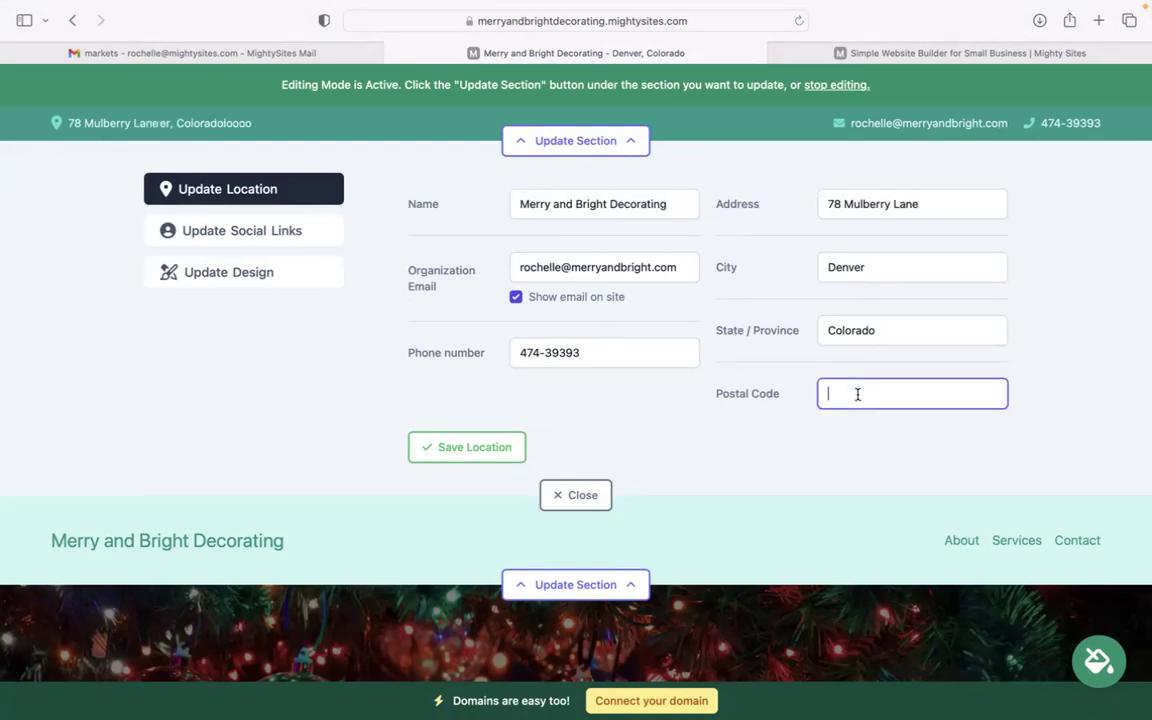
type("405954")
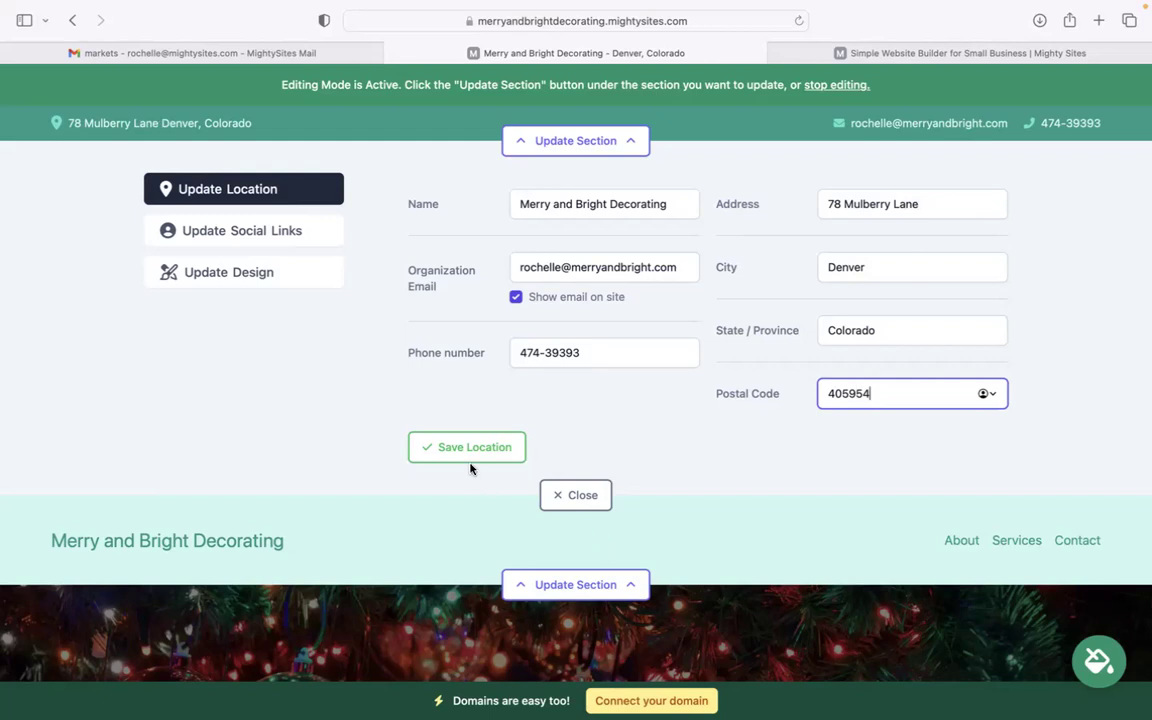
left_click(440, 447)
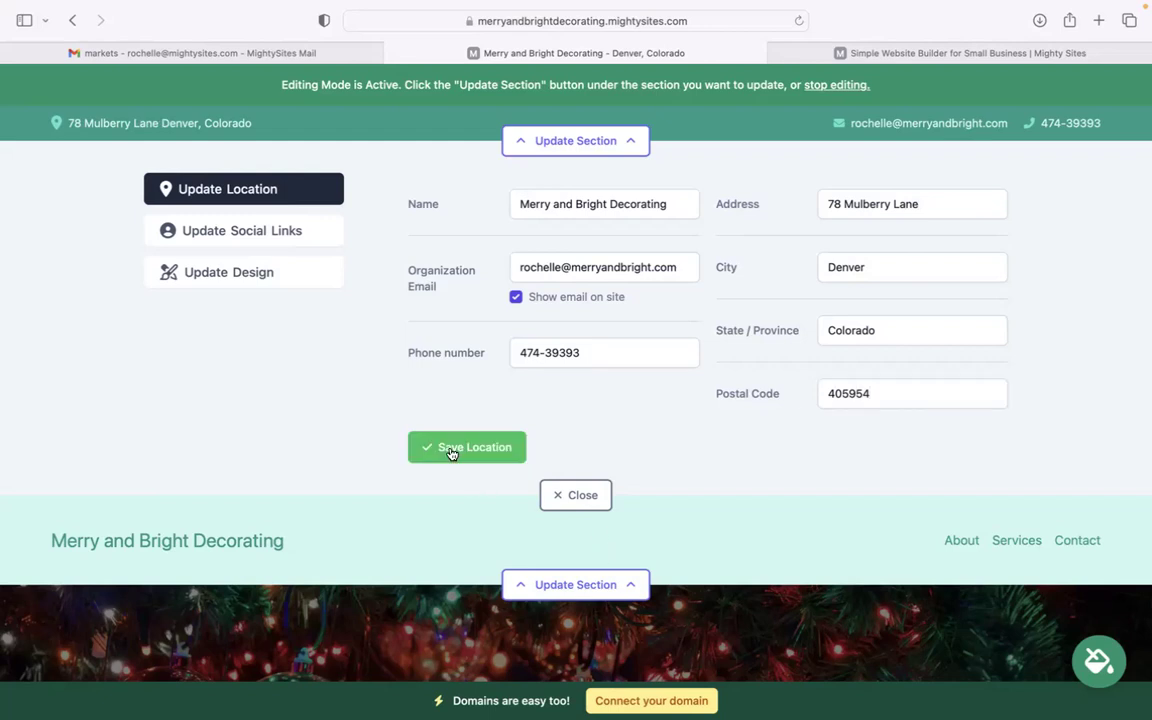
Add the business's Instagram handle to the social links and close the editor
left_click(274, 232)
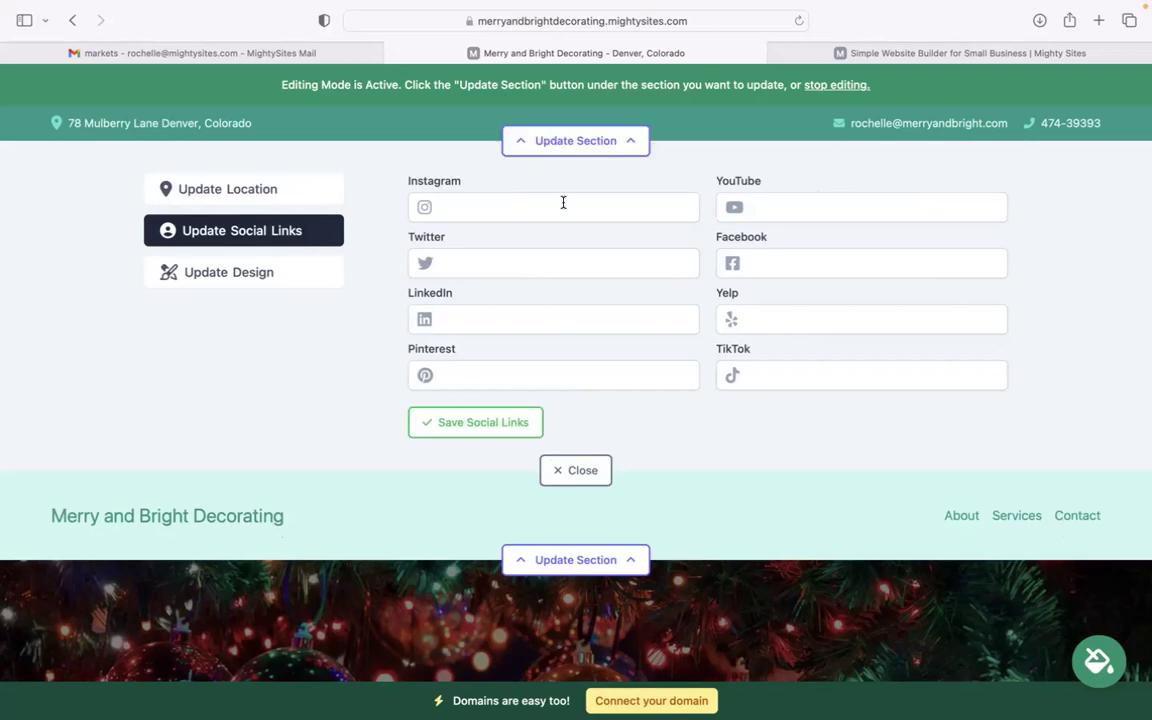
left_click(563, 203)
type("mightydity")
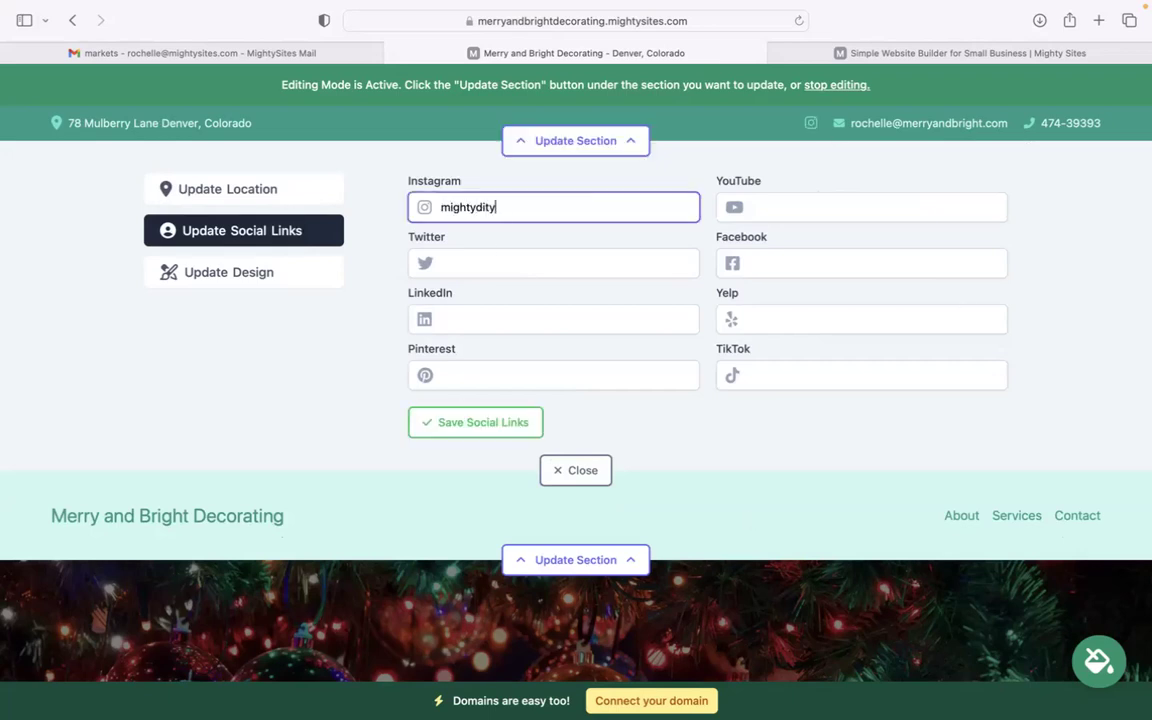
key("BackSpace")
key("BackSpace")
type("sites")
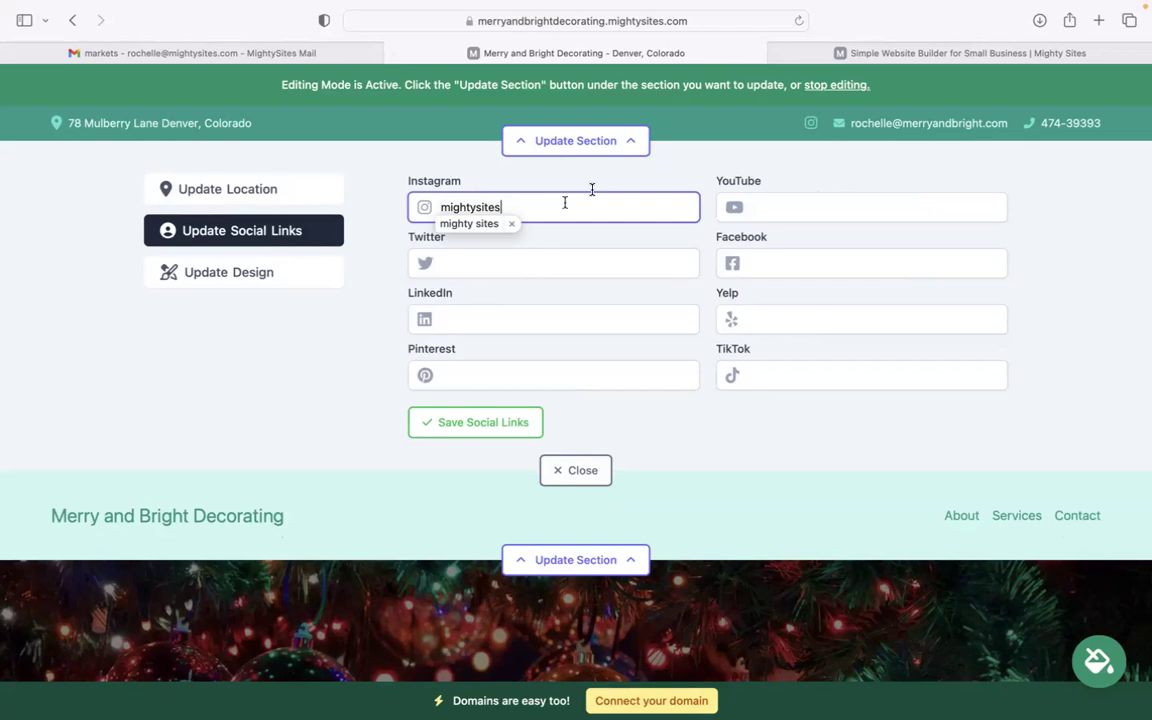
left_click(585, 470)
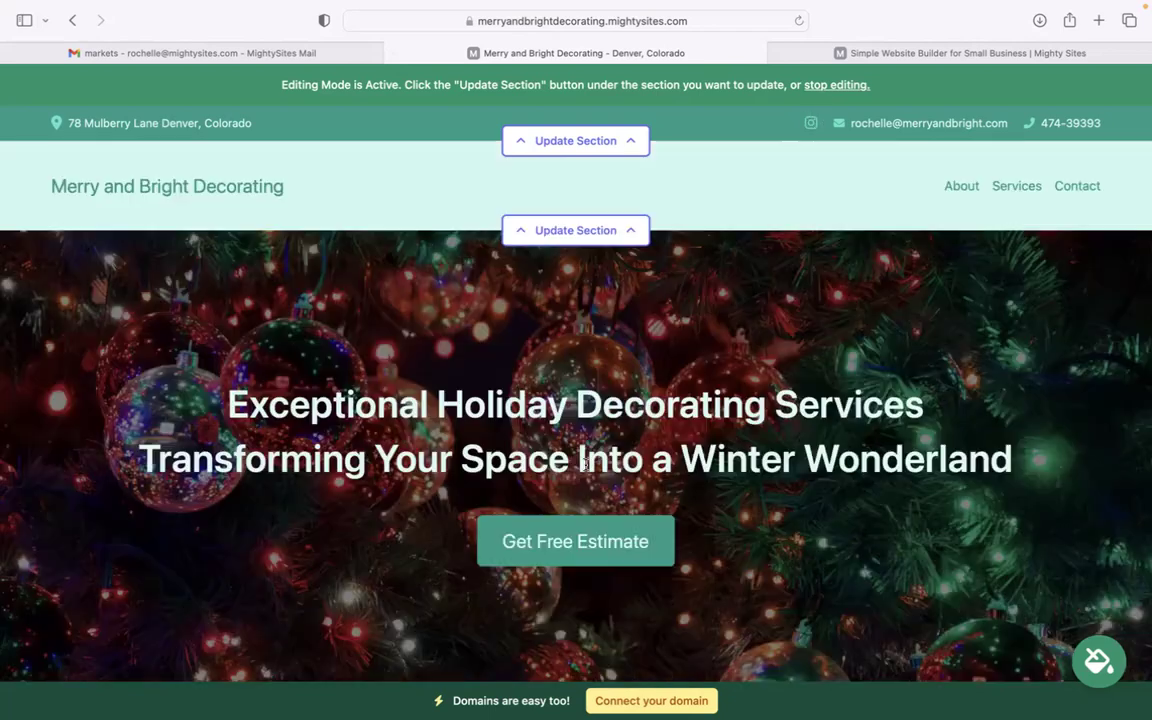
Upload 'Mighty Sites Logo YouTube.png' as the header logo and save it
left_click(617, 232)
left_click(511, 322)
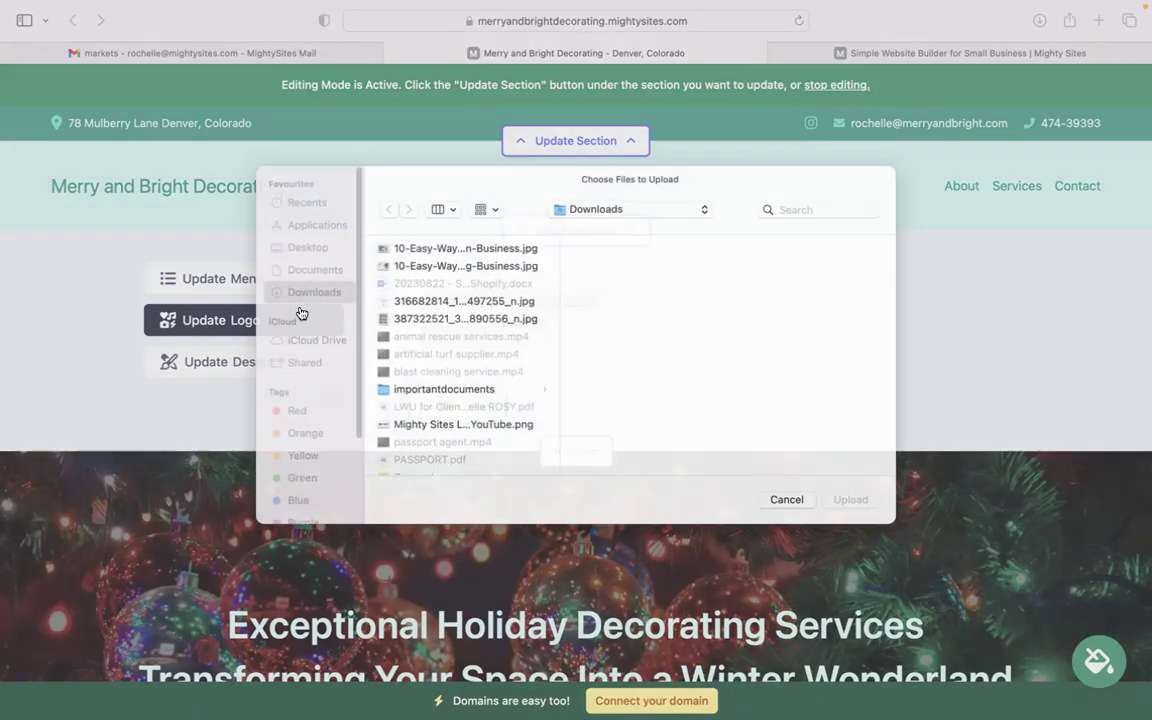
left_click(504, 440)
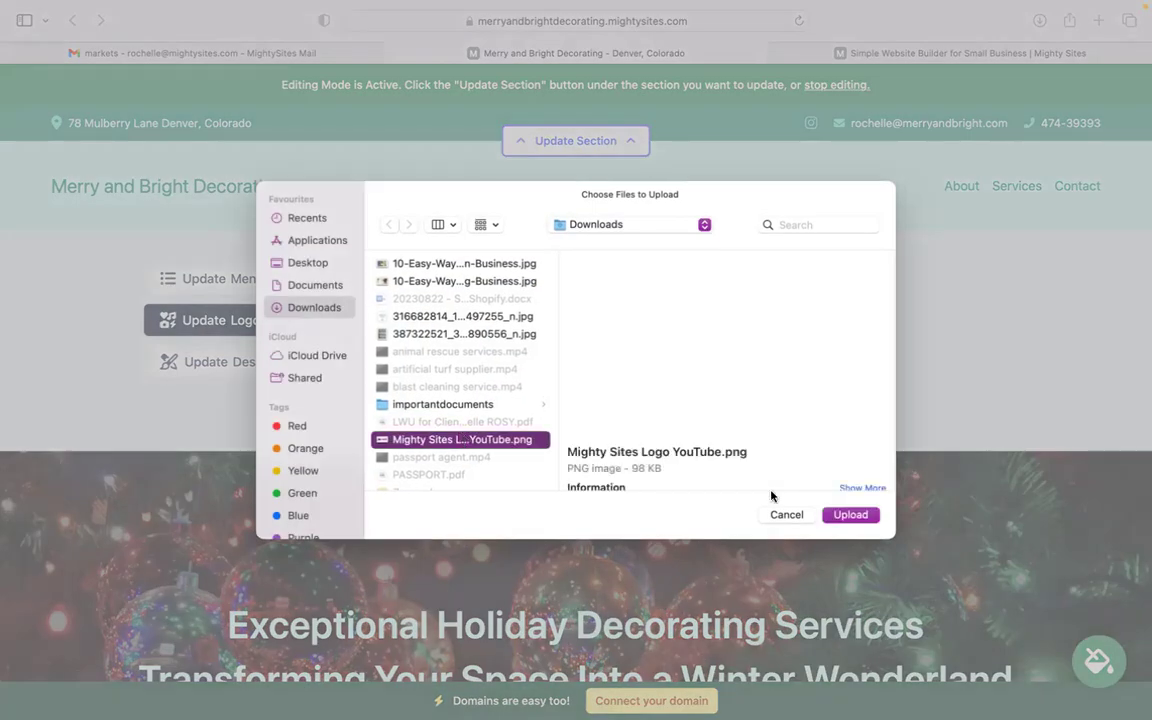
left_click(851, 514)
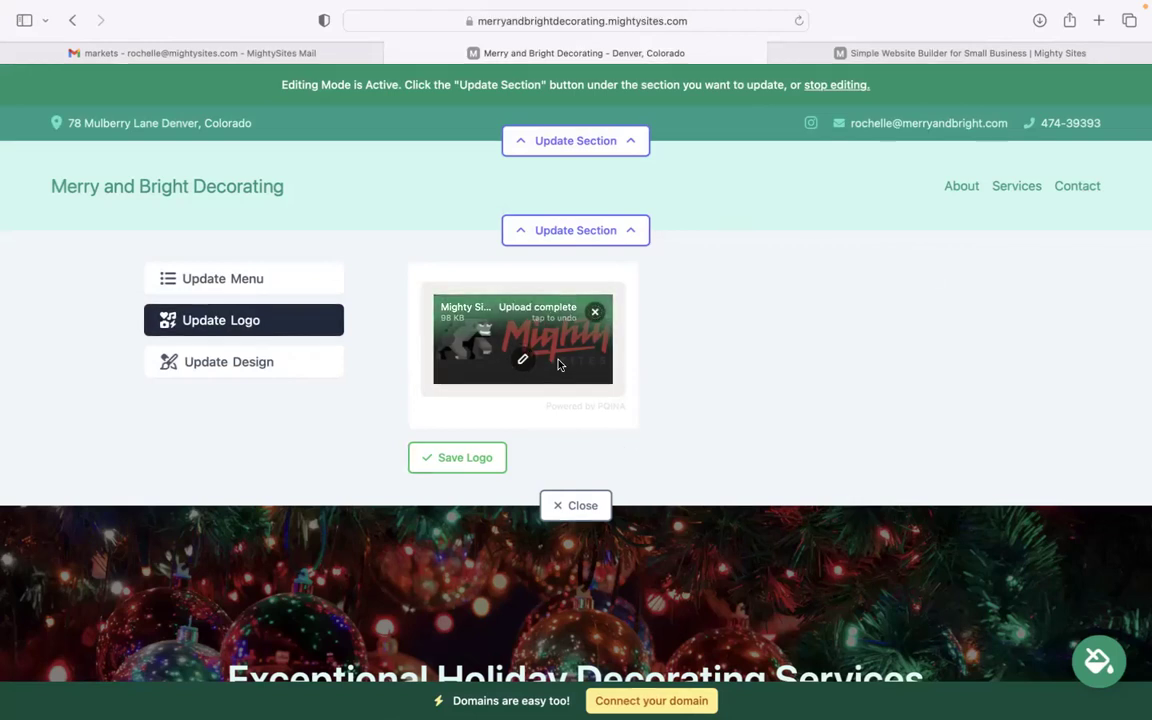
left_click(452, 452)
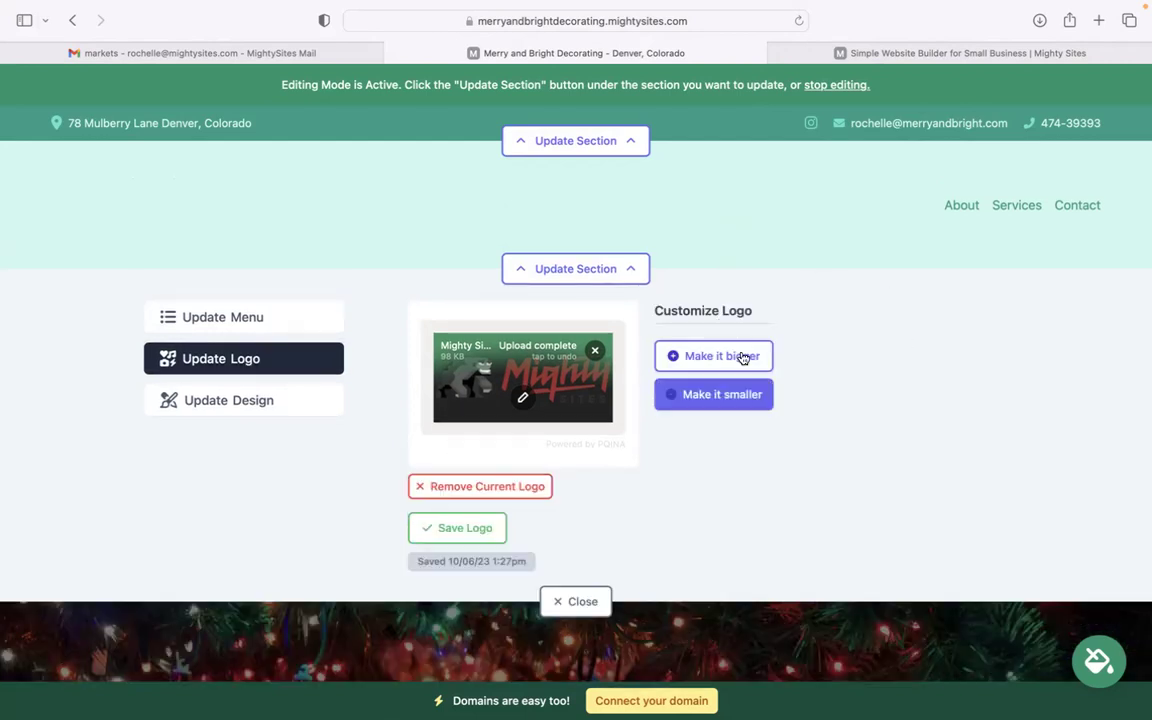
Make the header logo bigger and close the logo panel
left_click(726, 379)
left_click(570, 601)
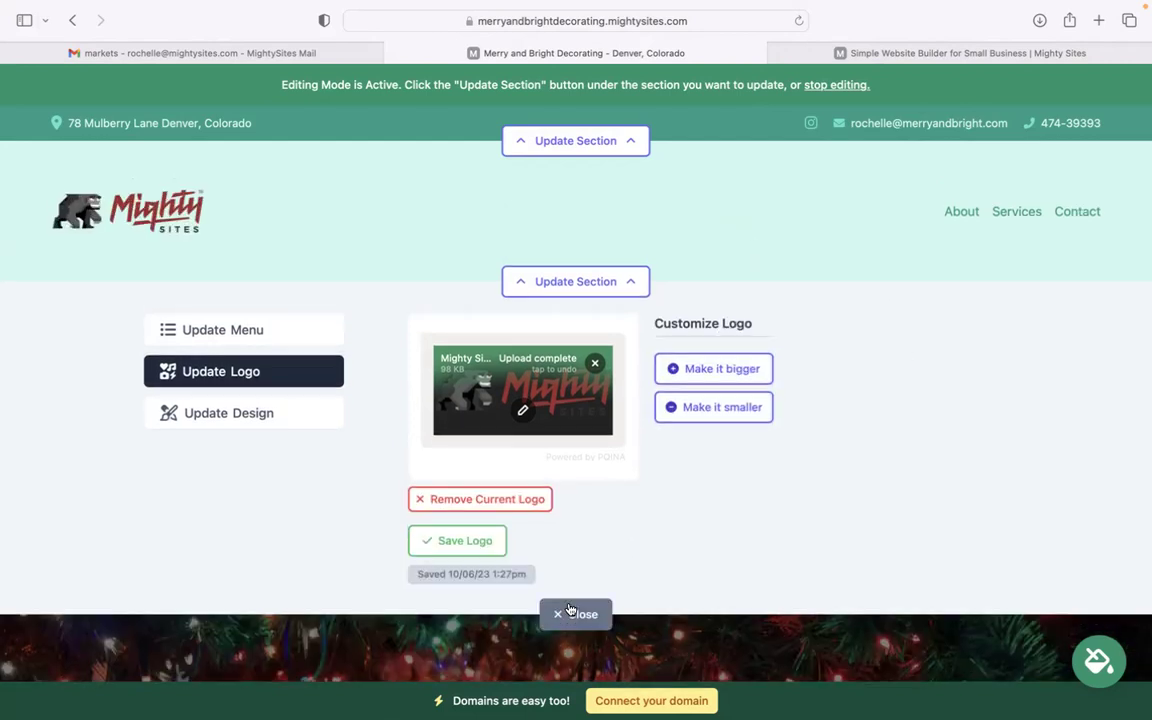
scroll(138, 467, "down", 6)
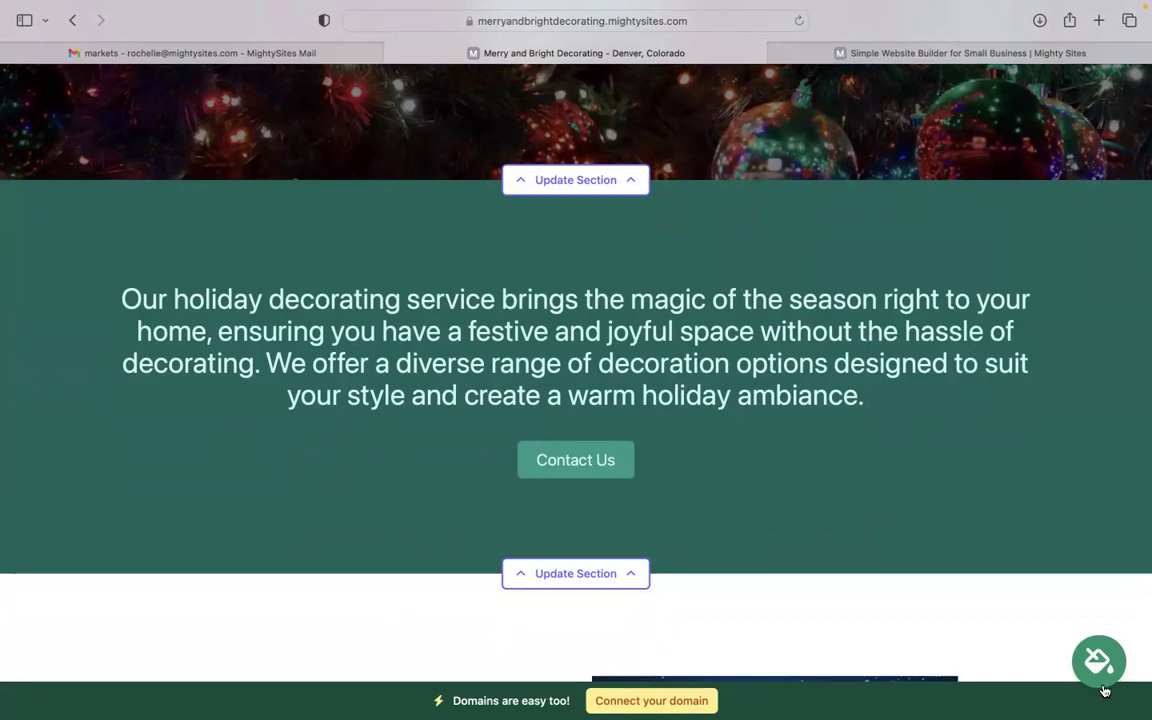
Page through the colour themes and apply the teal and light-blue theme
left_click(1104, 663)
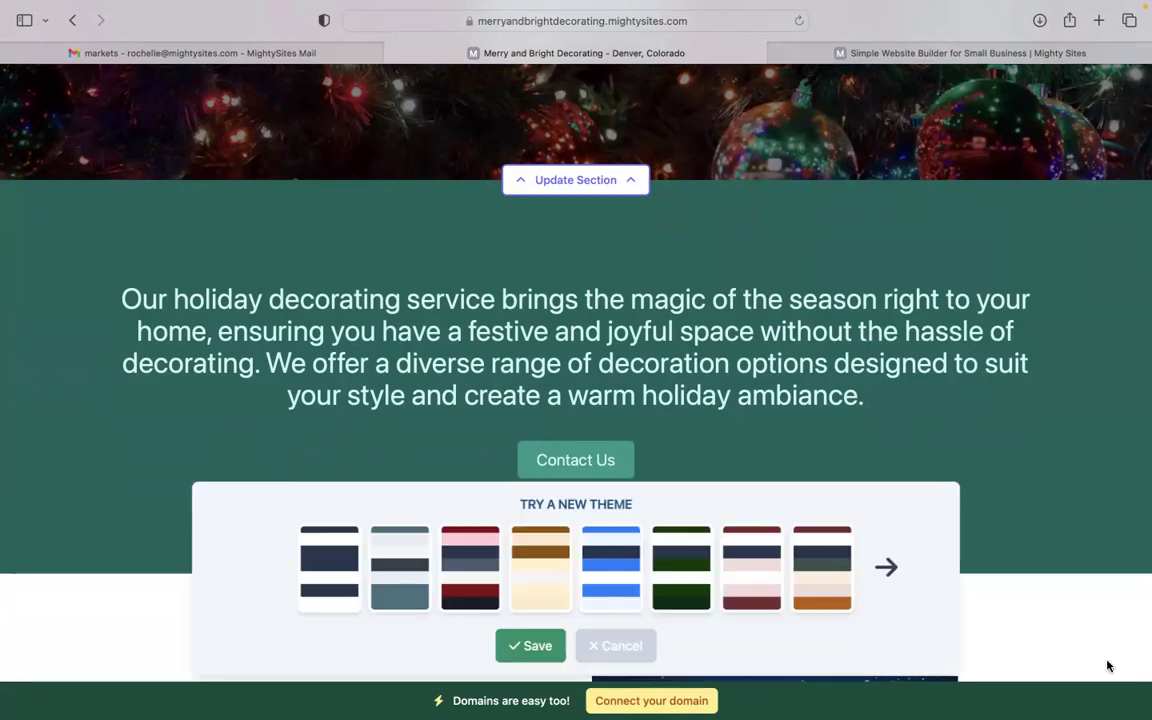
left_click(886, 570)
left_click(884, 570)
left_click(880, 570)
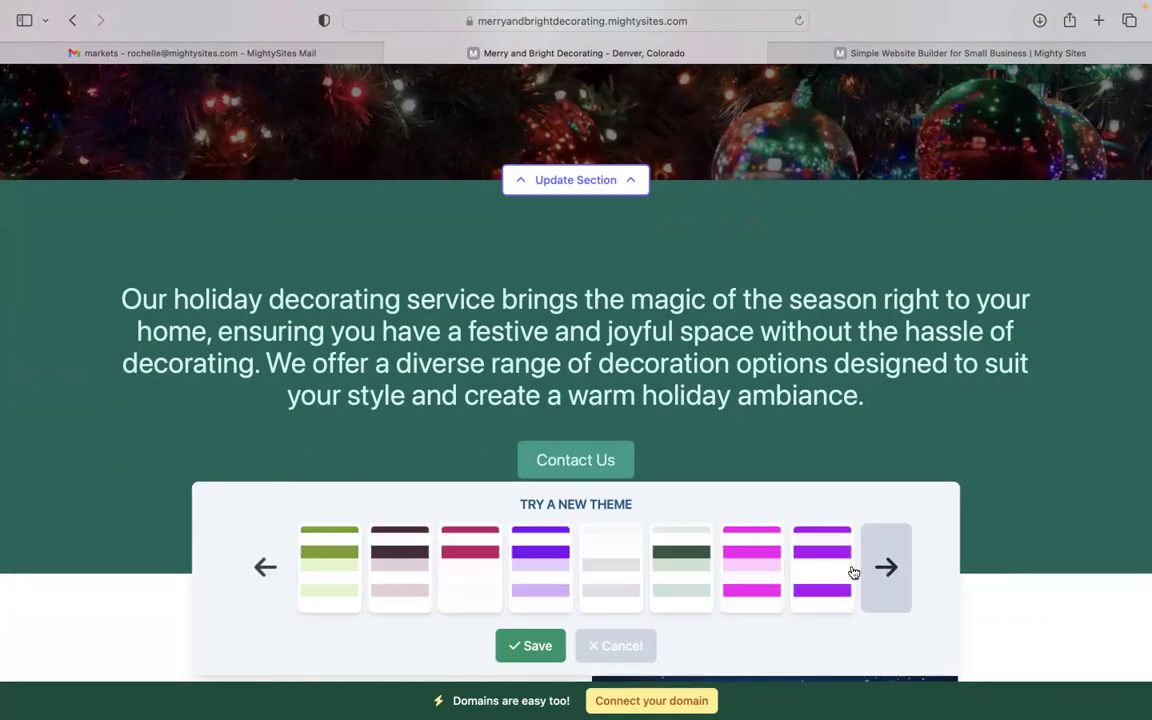
left_click(868, 570)
left_click(424, 586)
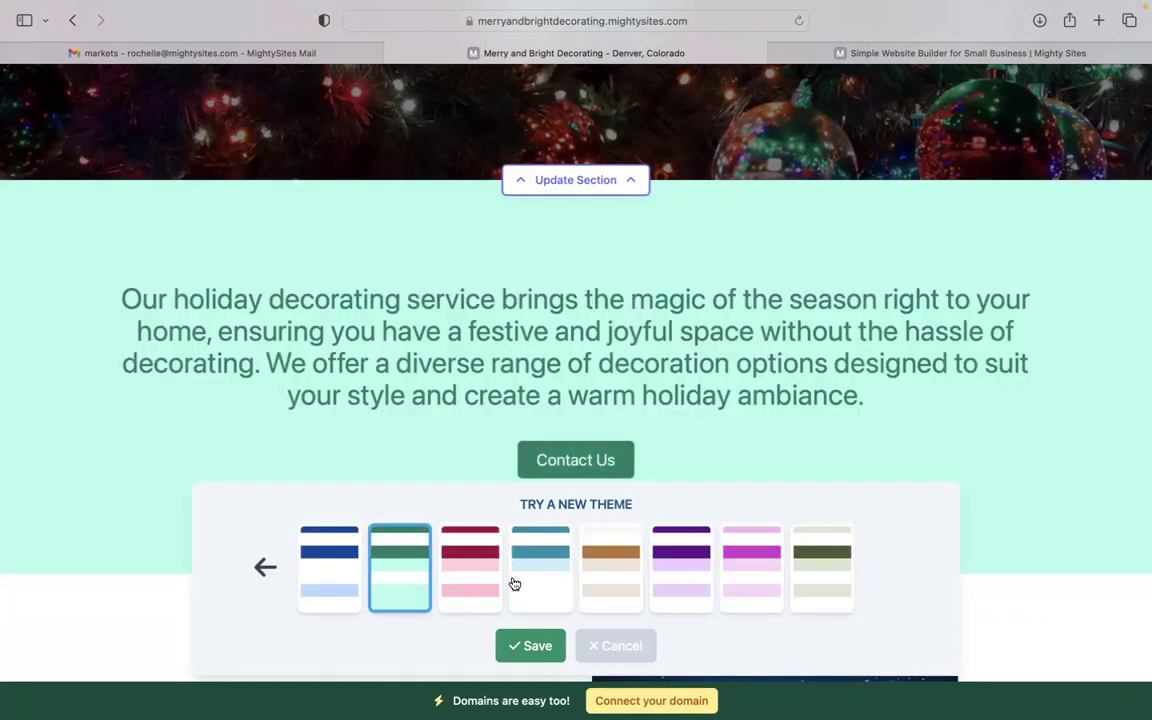
left_click(540, 560)
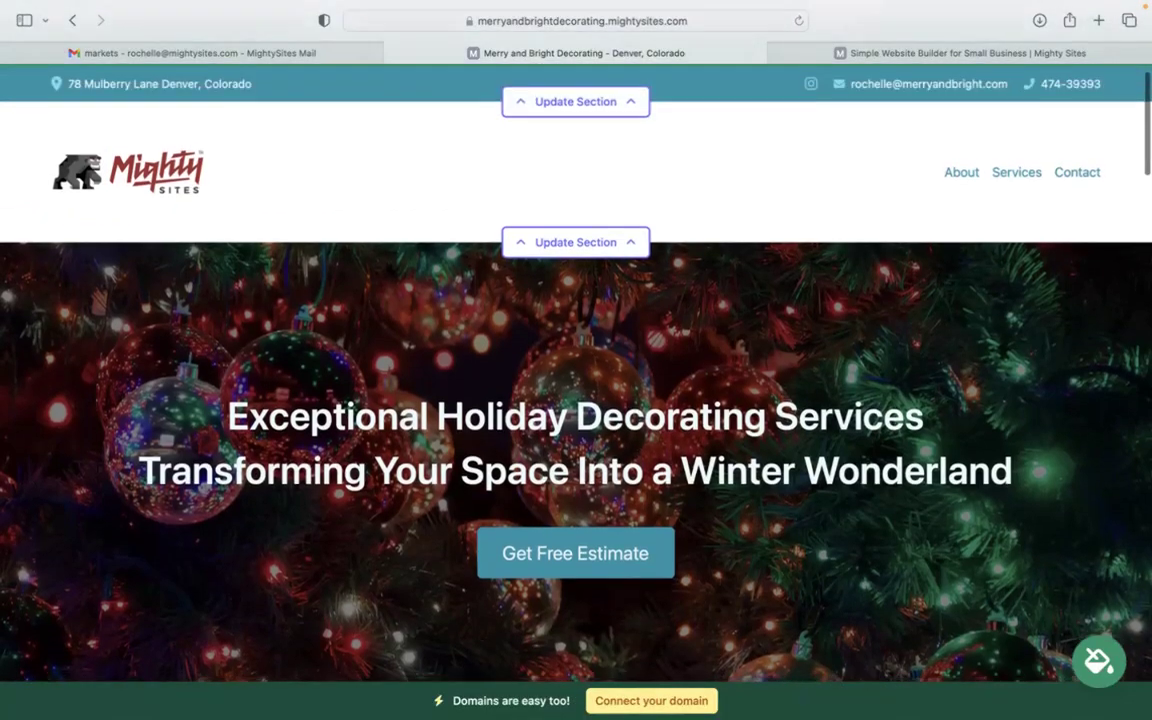
Open the hero section editor on its background image options
scroll(576, 400, "down", 5)
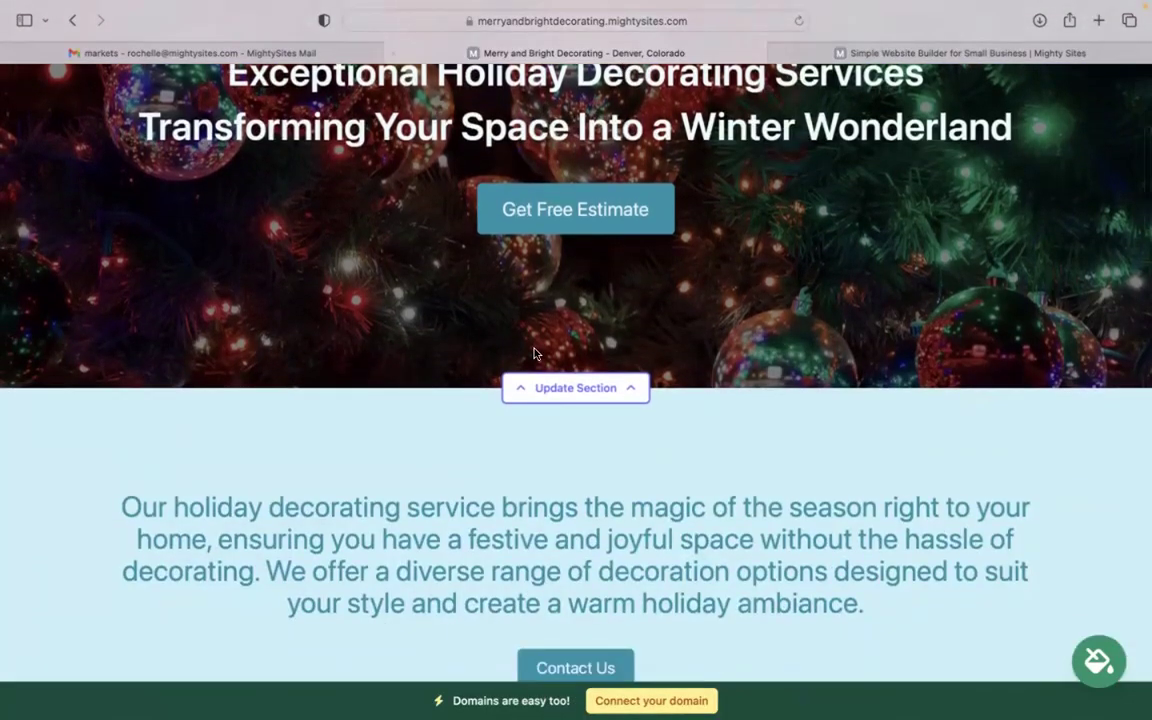
left_click(598, 392)
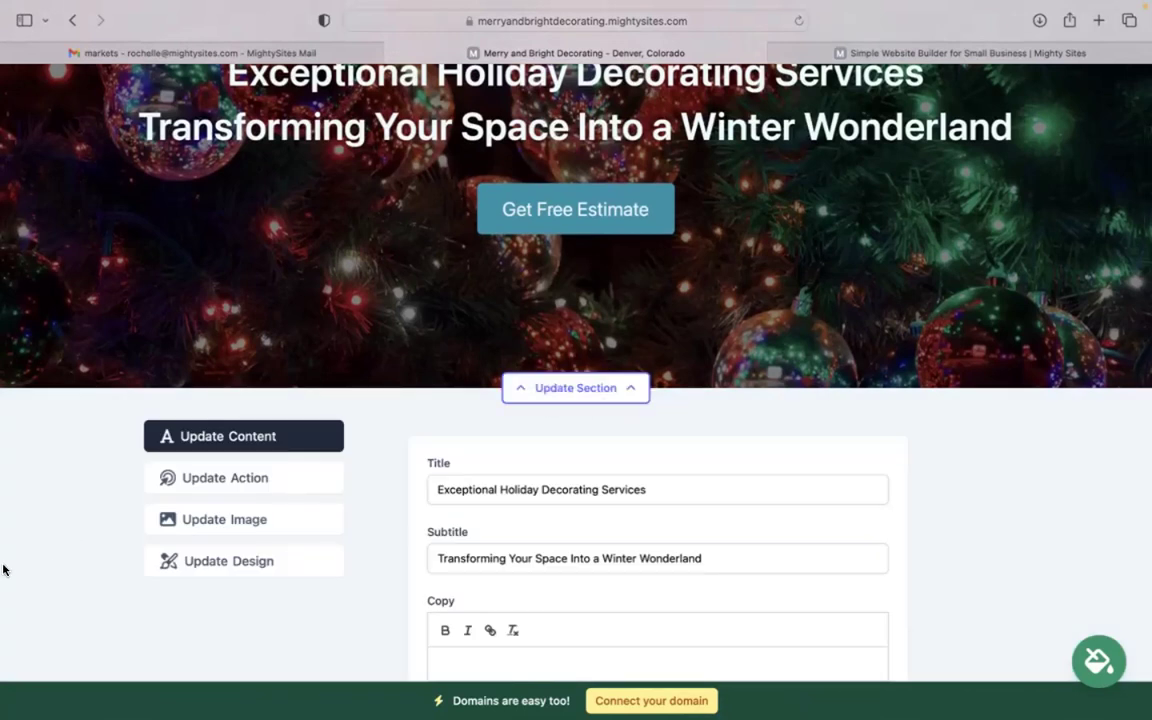
scroll(120, 530, "down", 2)
left_click(240, 475)
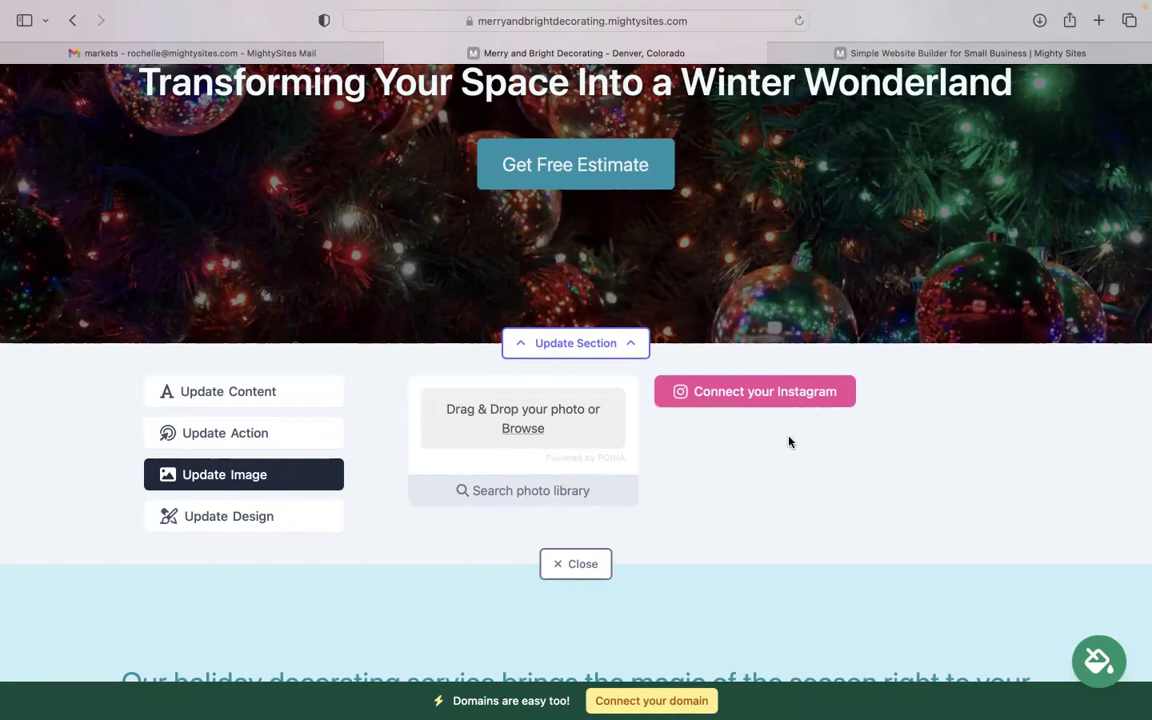
Confirm the Get Free Estimate button links to Home: Lead Form, then close the hero editor
left_click(202, 430)
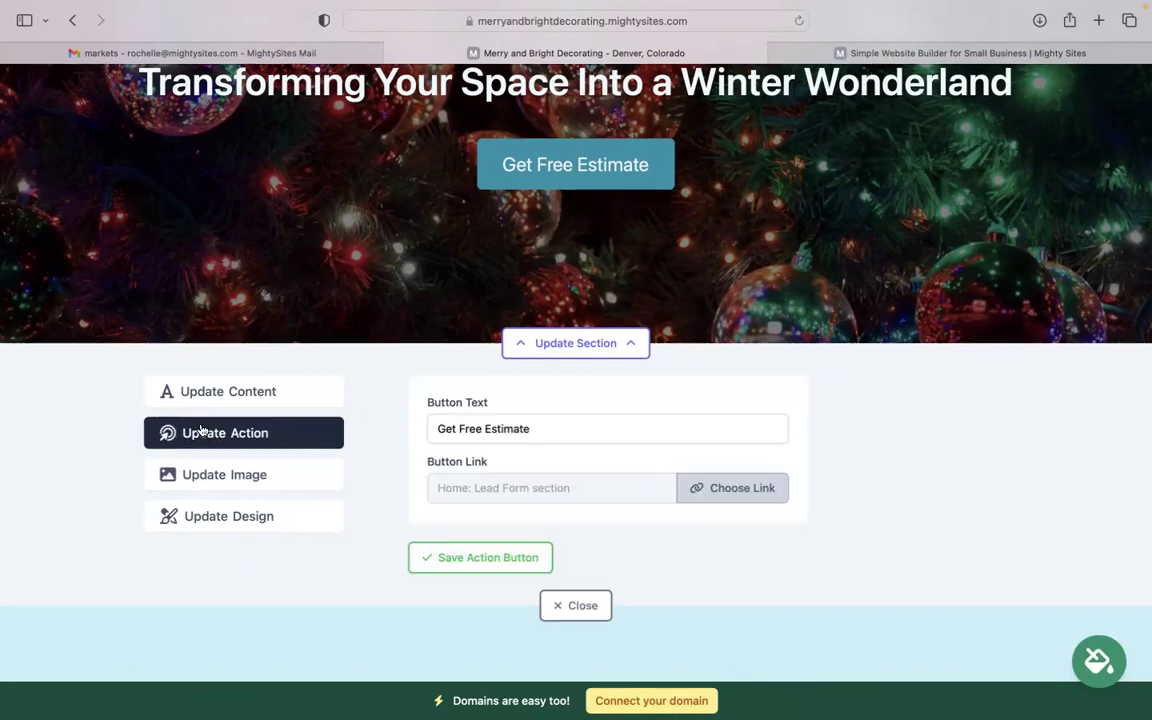
scroll(576, 360, "up", 2)
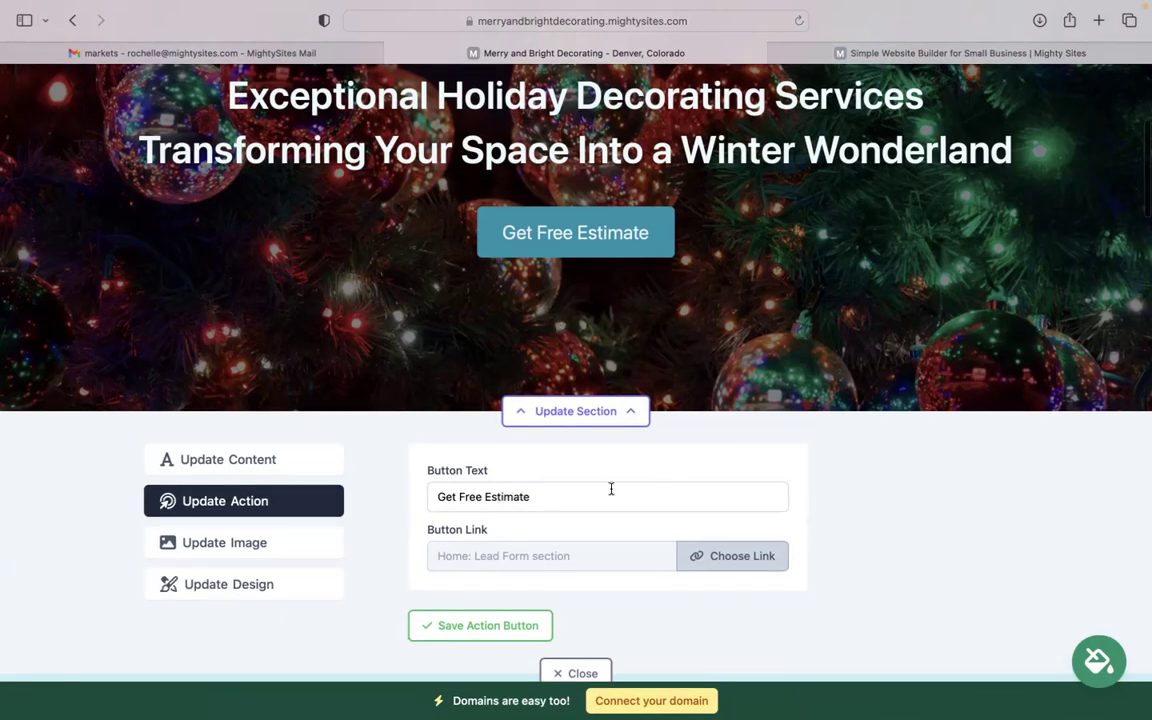
left_click(762, 555)
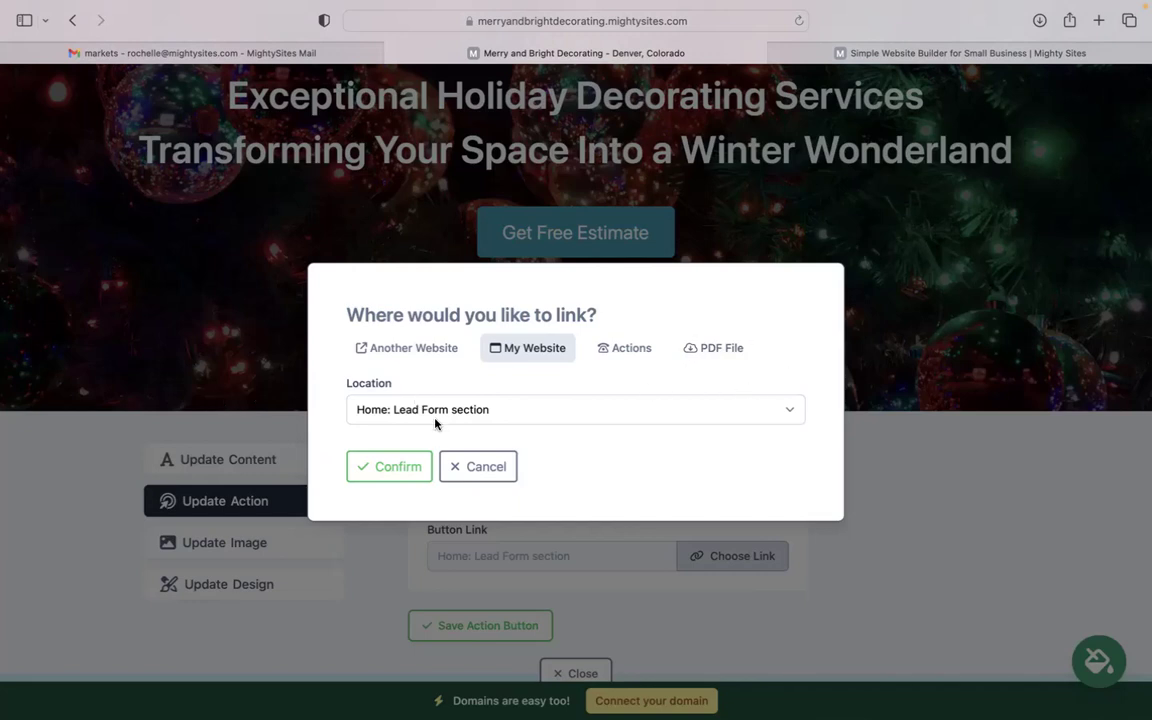
left_click(485, 467)
scroll(530, 430, "down", 3)
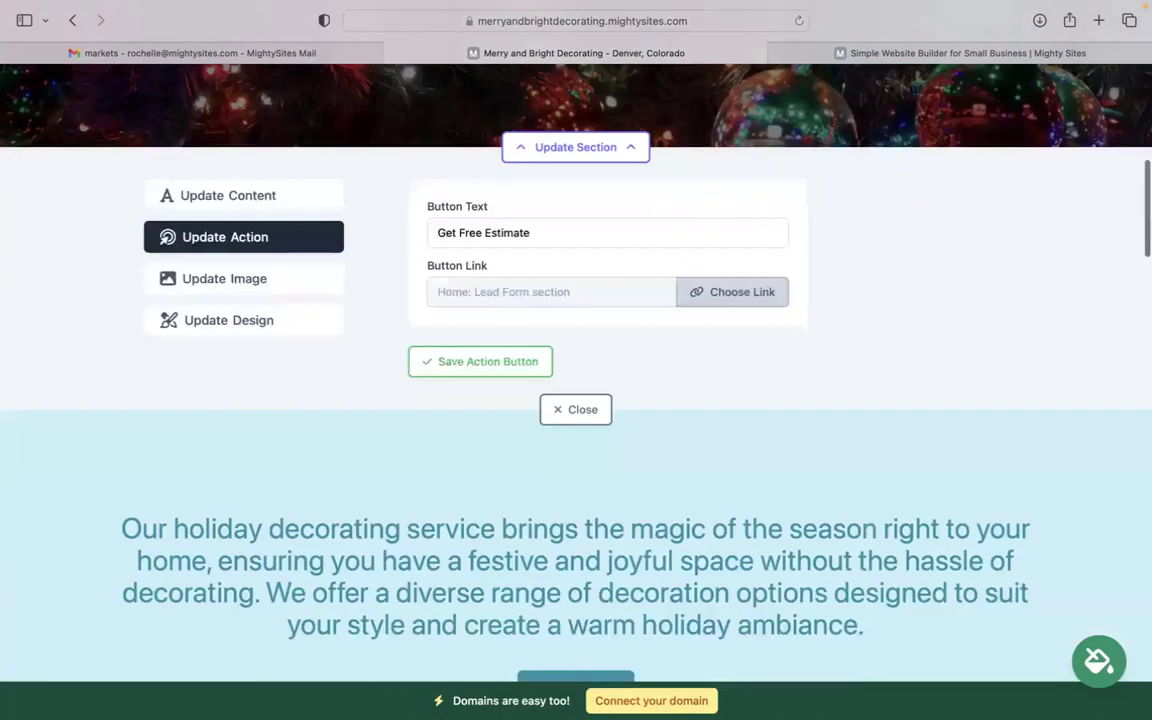
left_click(576, 383)
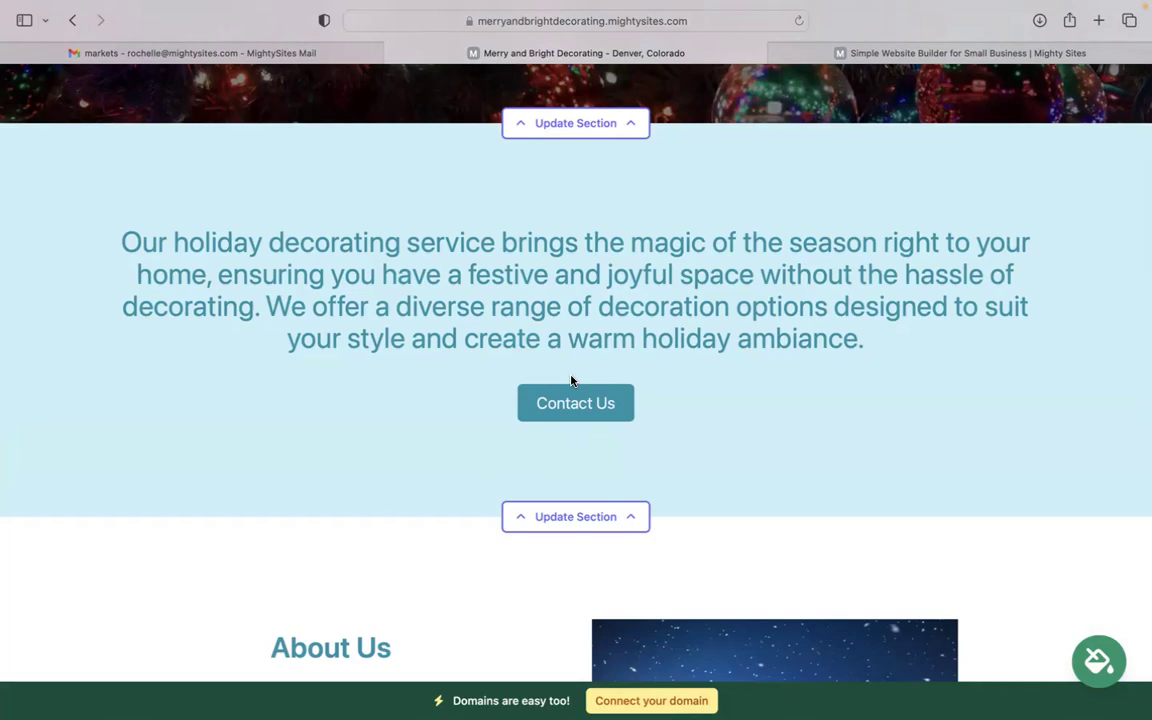
scroll(571, 380, "down", 5)
scroll(576, 370, "down", 10)
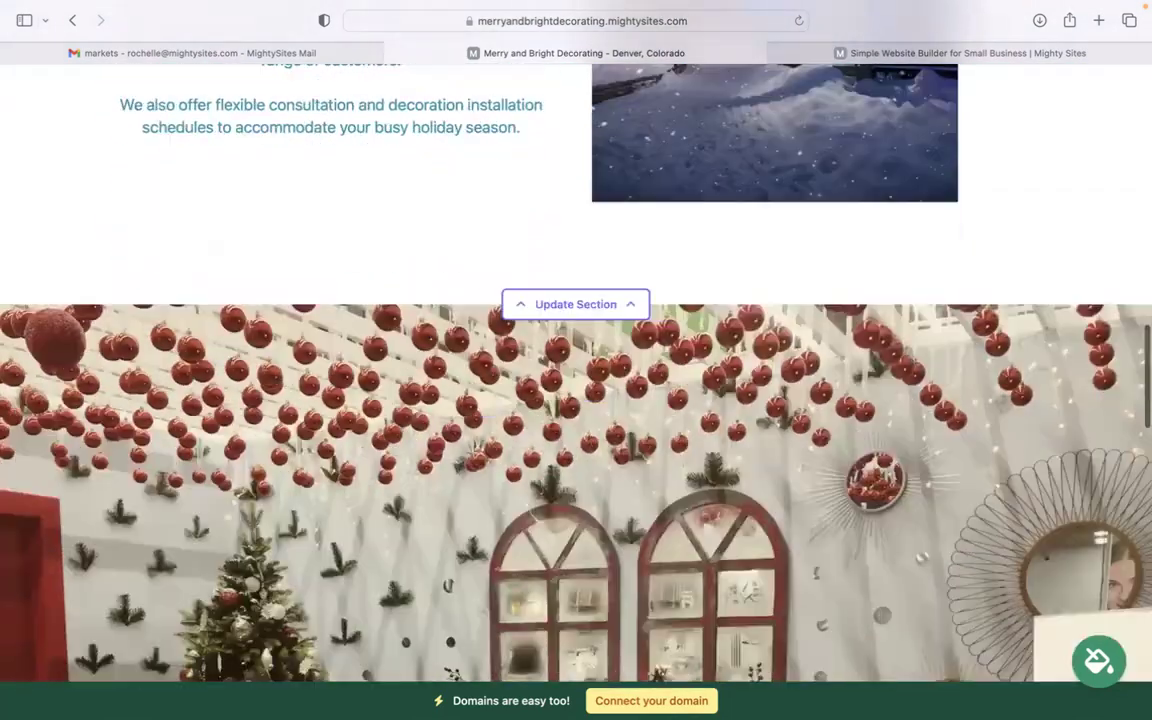
scroll(516, 262, "down", 5)
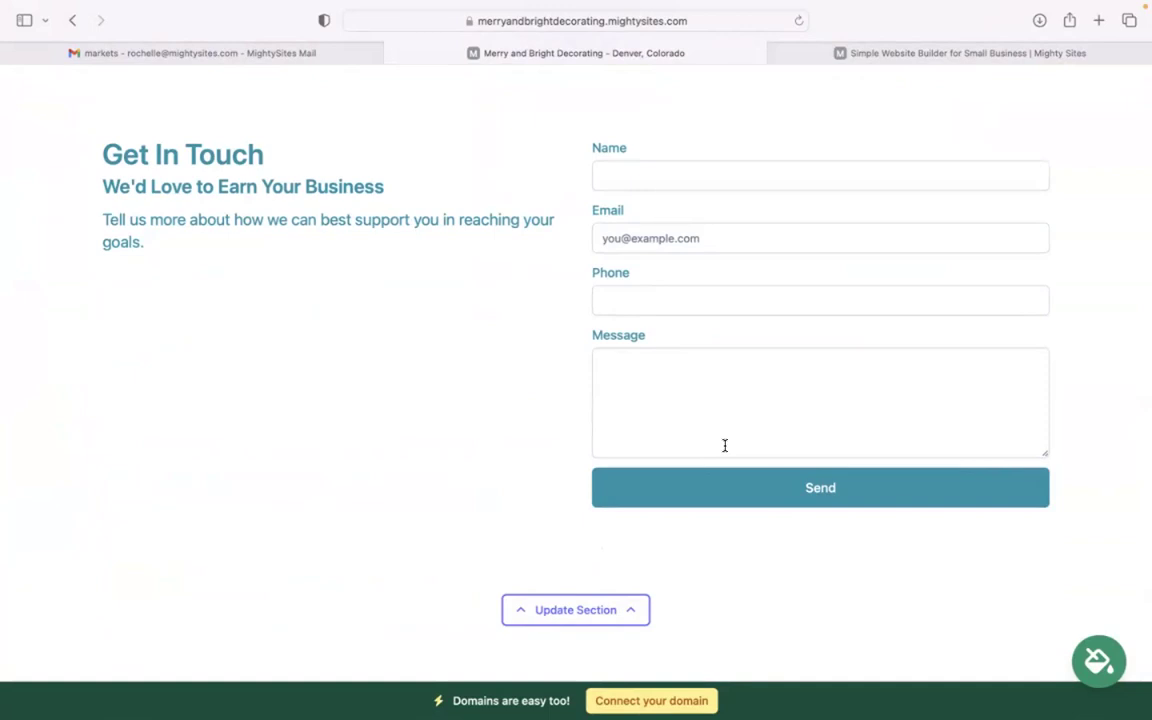
scroll(720, 450, "up", 4)
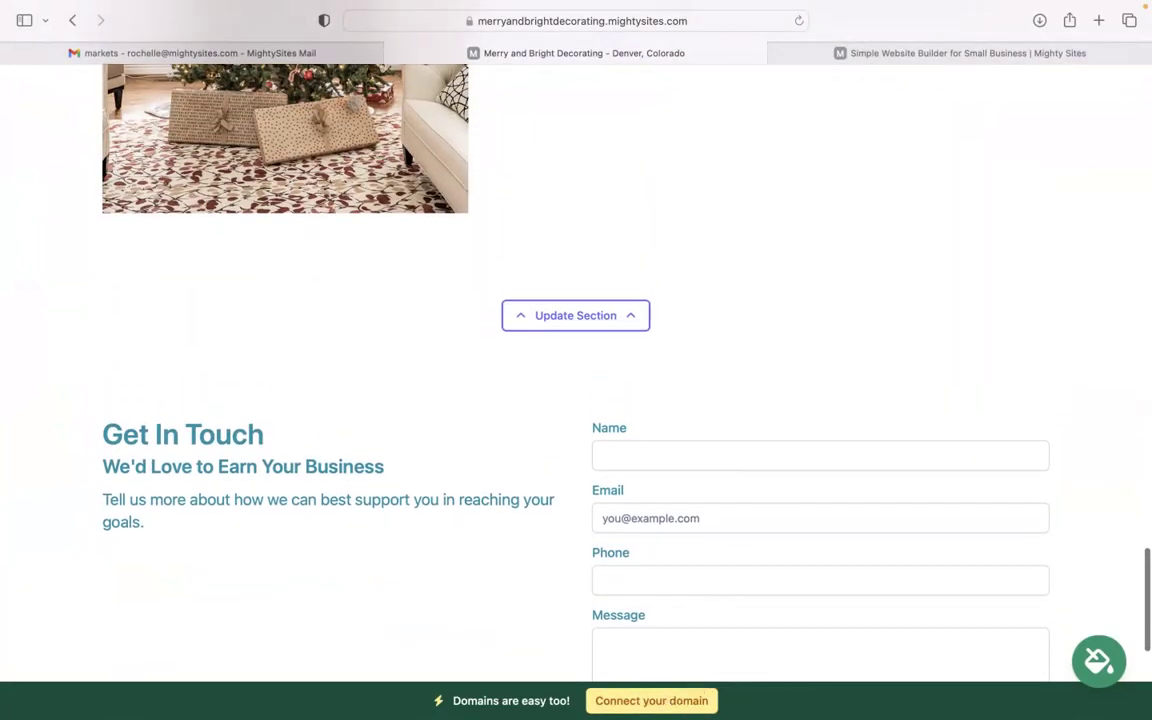
scroll(757, 480, "up", 4)
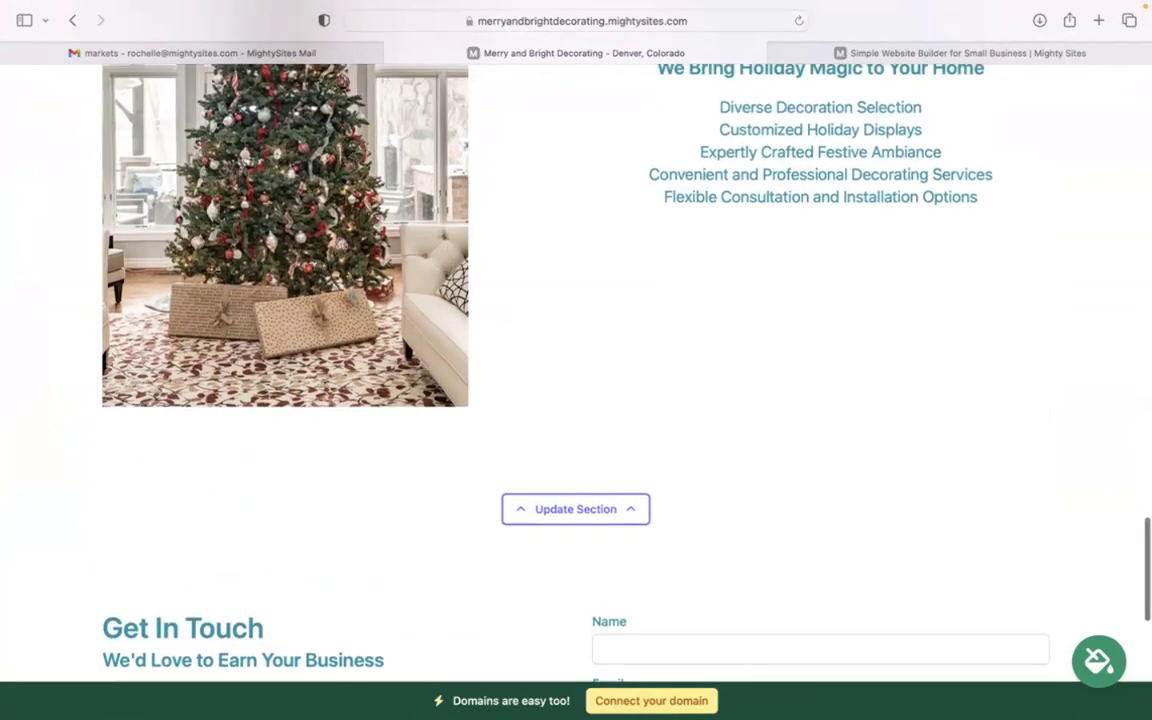
scroll(576, 380, "up", 1)
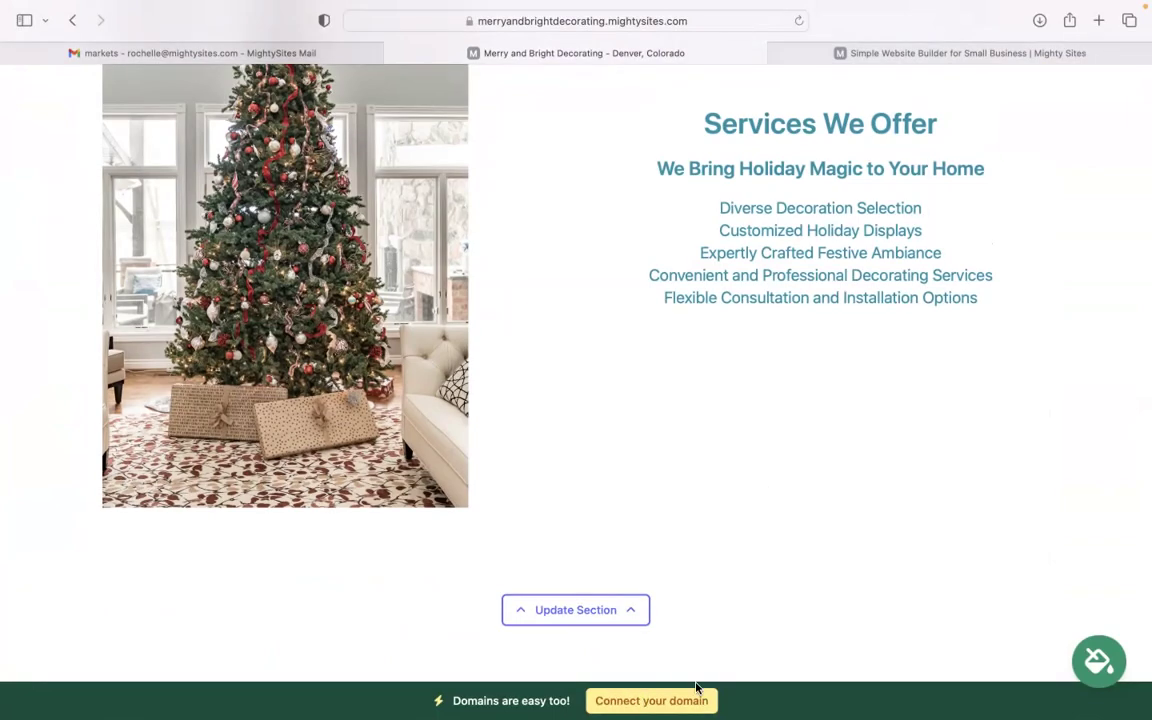
scroll(576, 360, "up", 10)
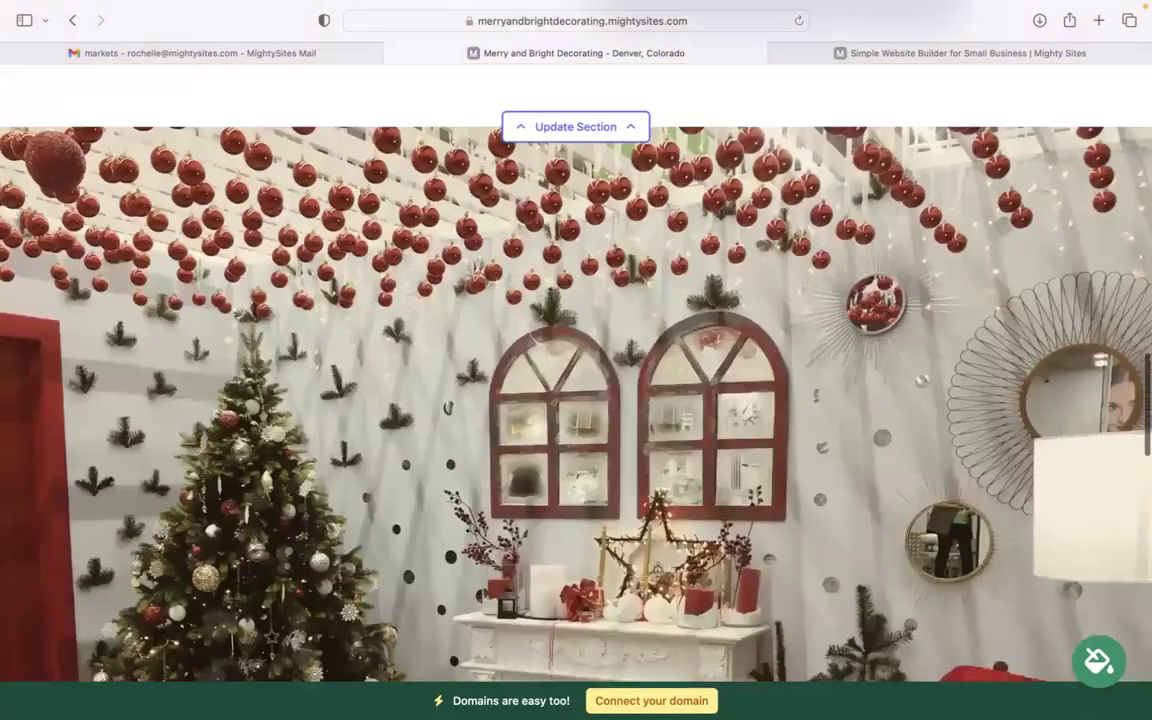
scroll(576, 360, "up", 10)
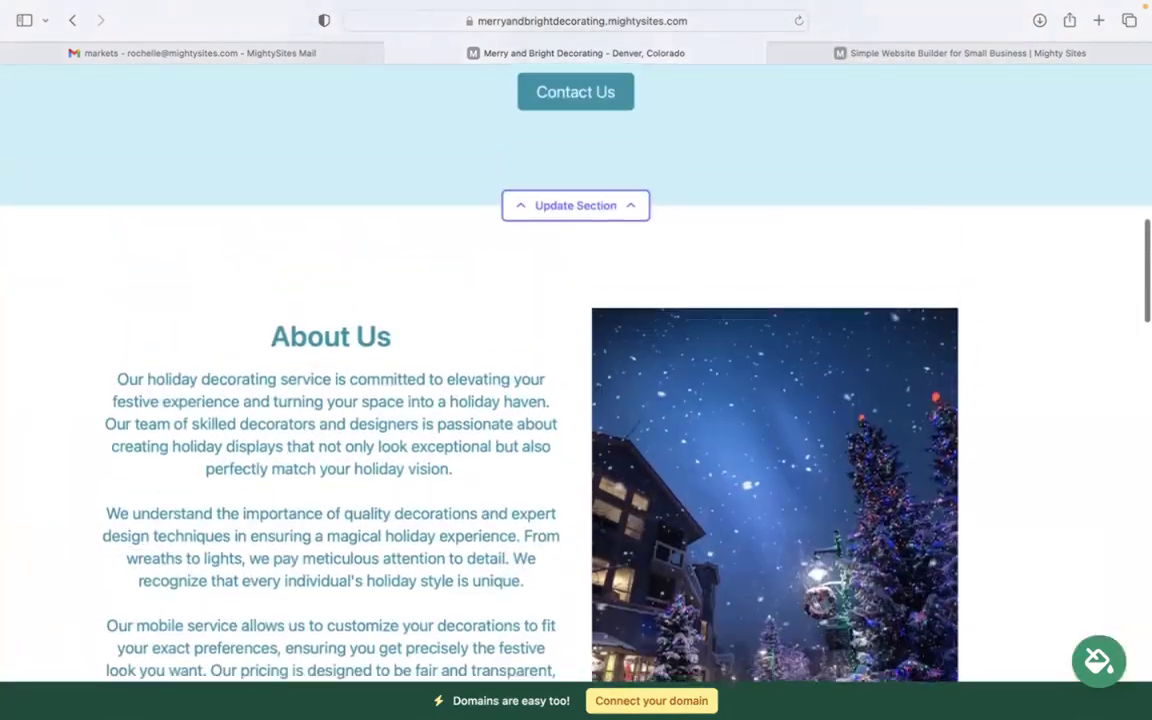
scroll(576, 360, "up", 10)
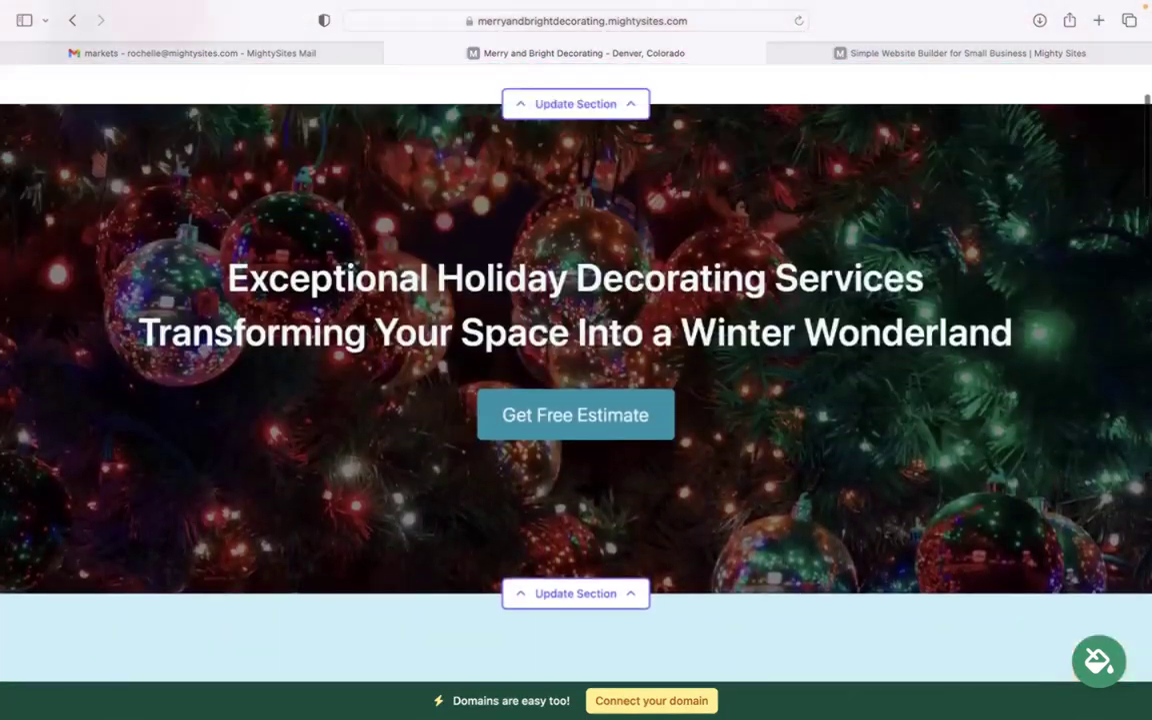
scroll(576, 360, "up", 2)
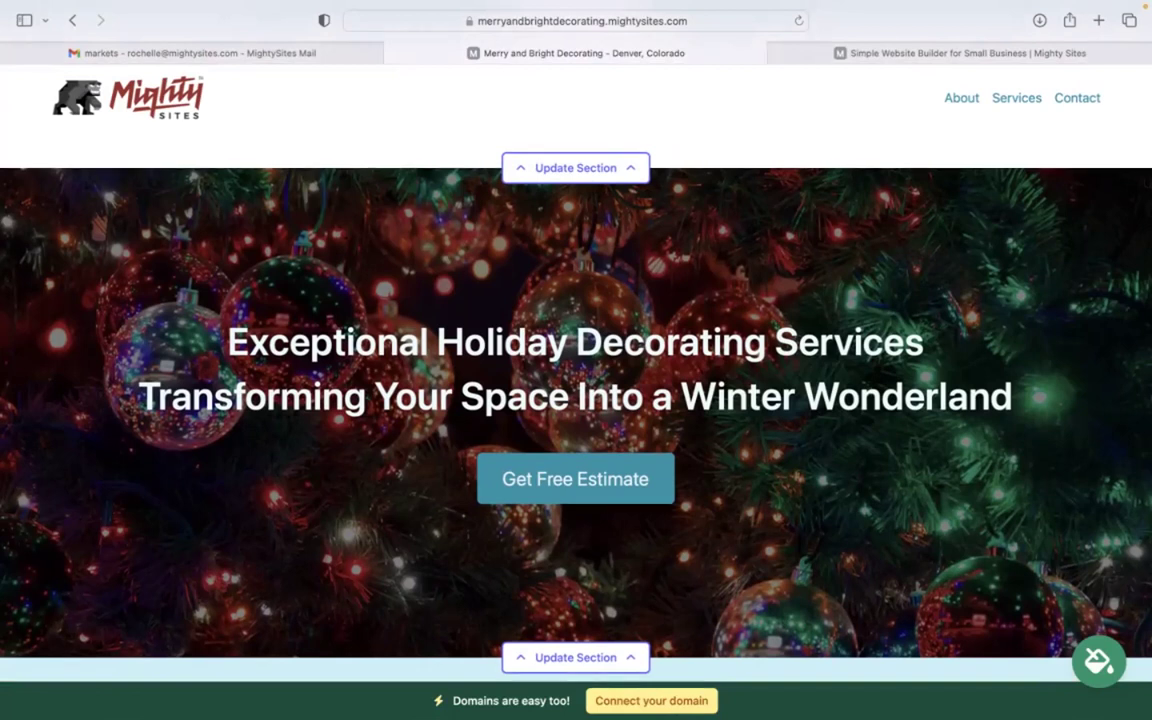
scroll(948, 514, "up", 3)
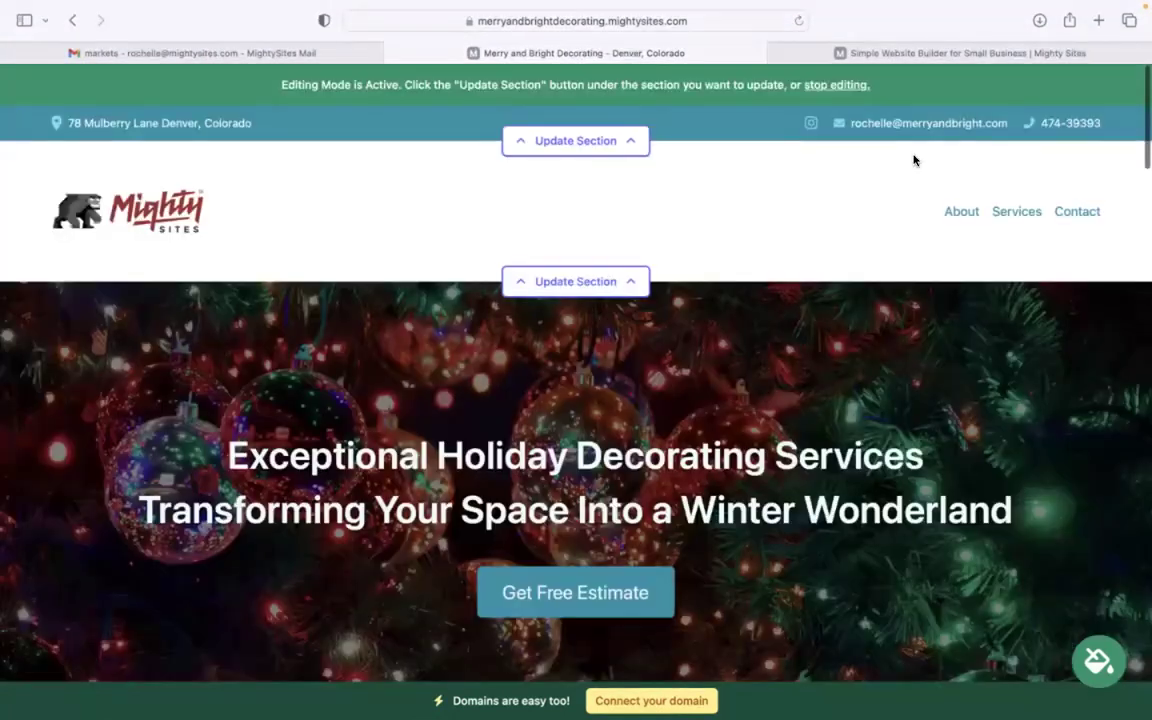